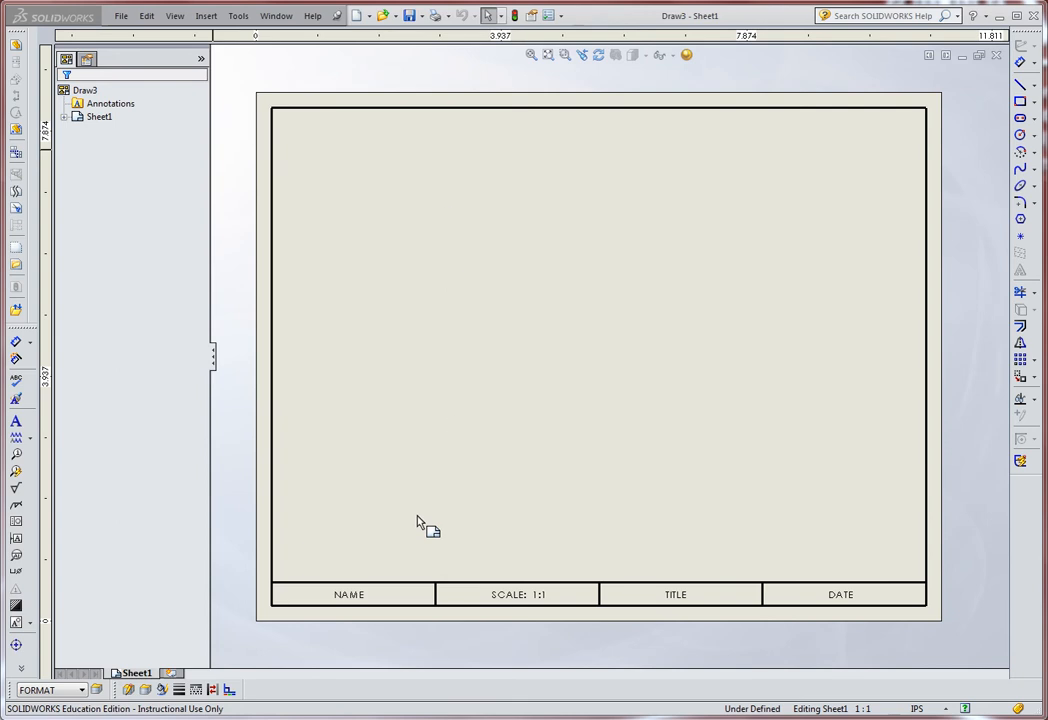
# Step: Enter sheet format editing to inspect the title block, and return to editing the sheet
pyautogui.rightClick(531, 310)
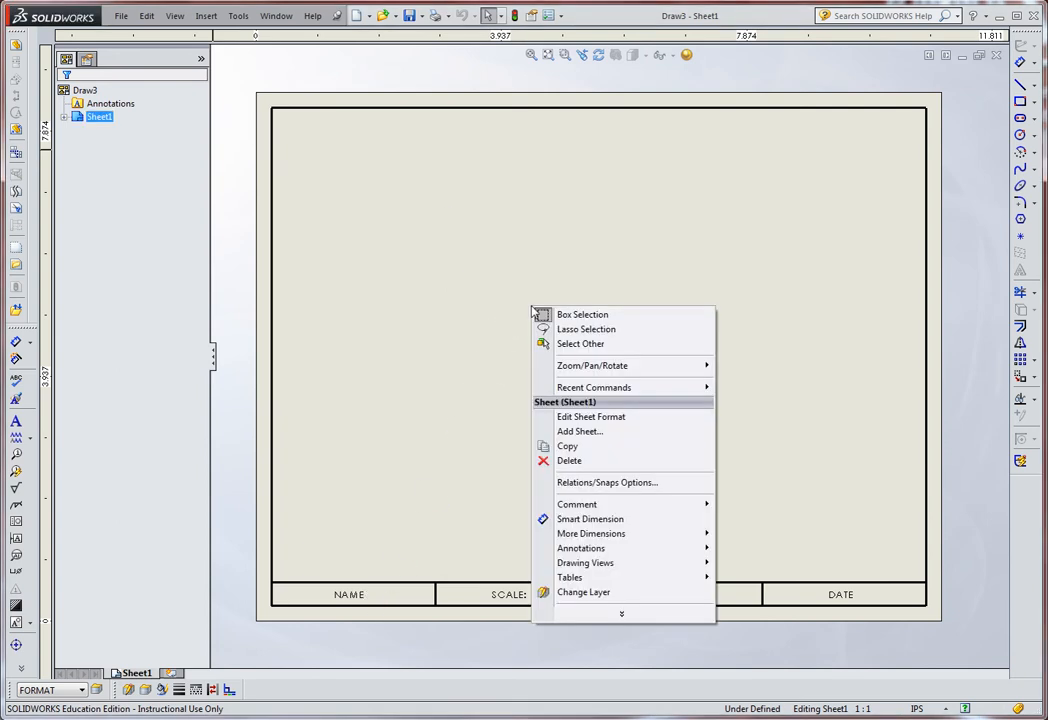
pyautogui.click(595, 420)
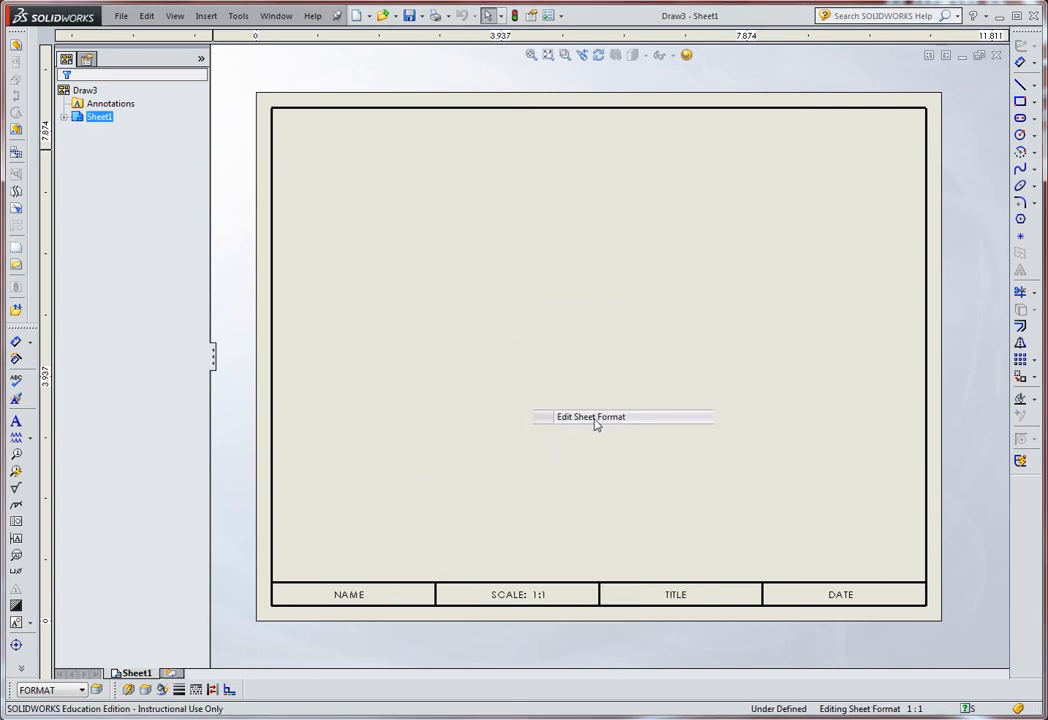
pyautogui.click(355, 596)
pyautogui.click(420, 505)
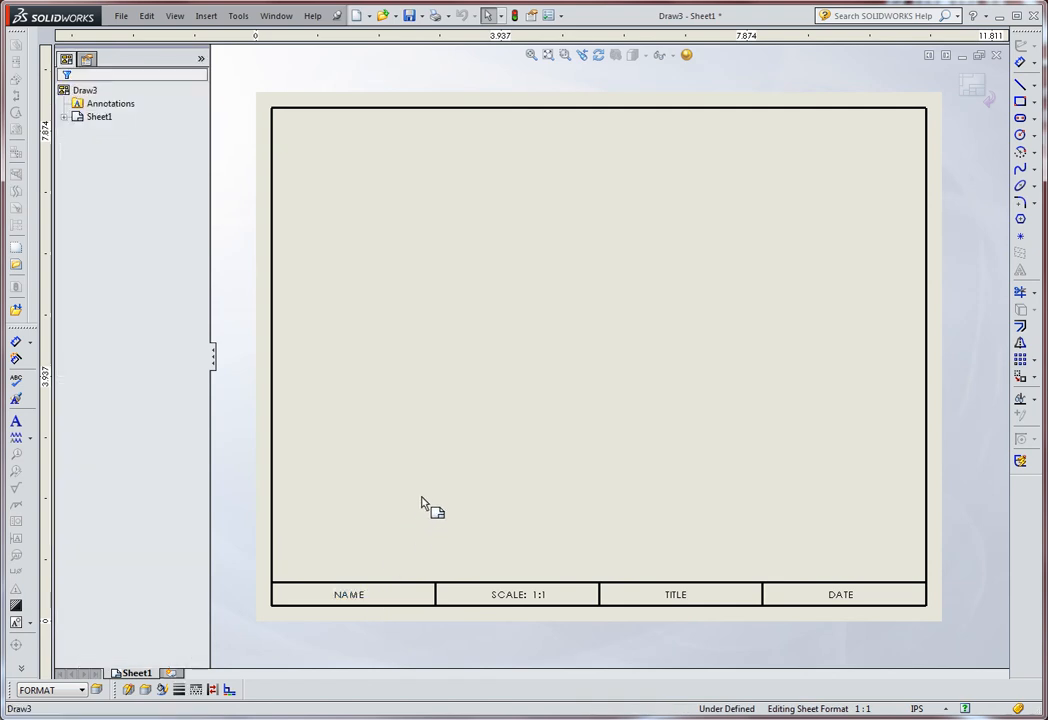
pyautogui.rightClick(550, 300)
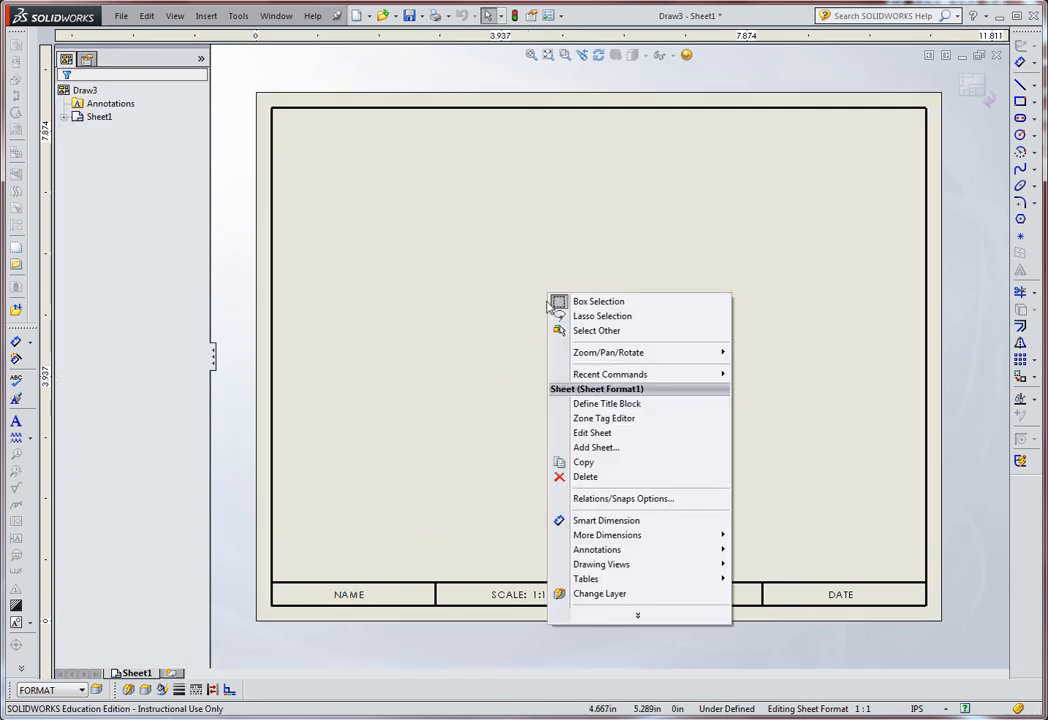
pyautogui.click(592, 433)
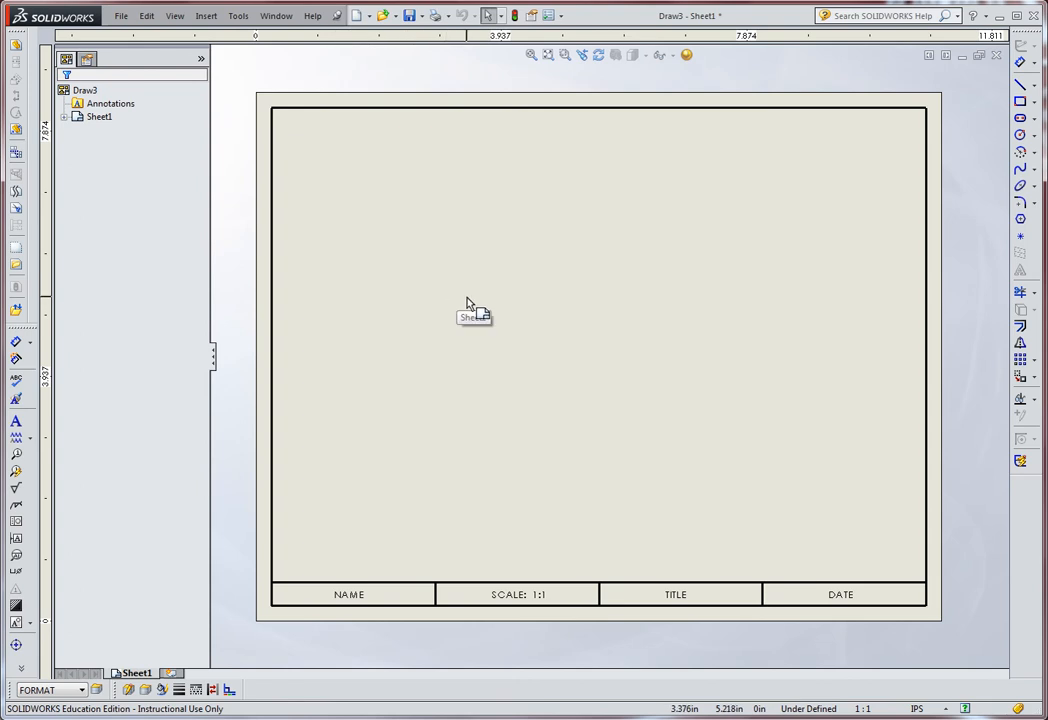
# Step: Change the sheet's format to NB SIZE B INCH FORMAT in its properties and fit the sheet to the view
pyautogui.rightClick(578, 250)
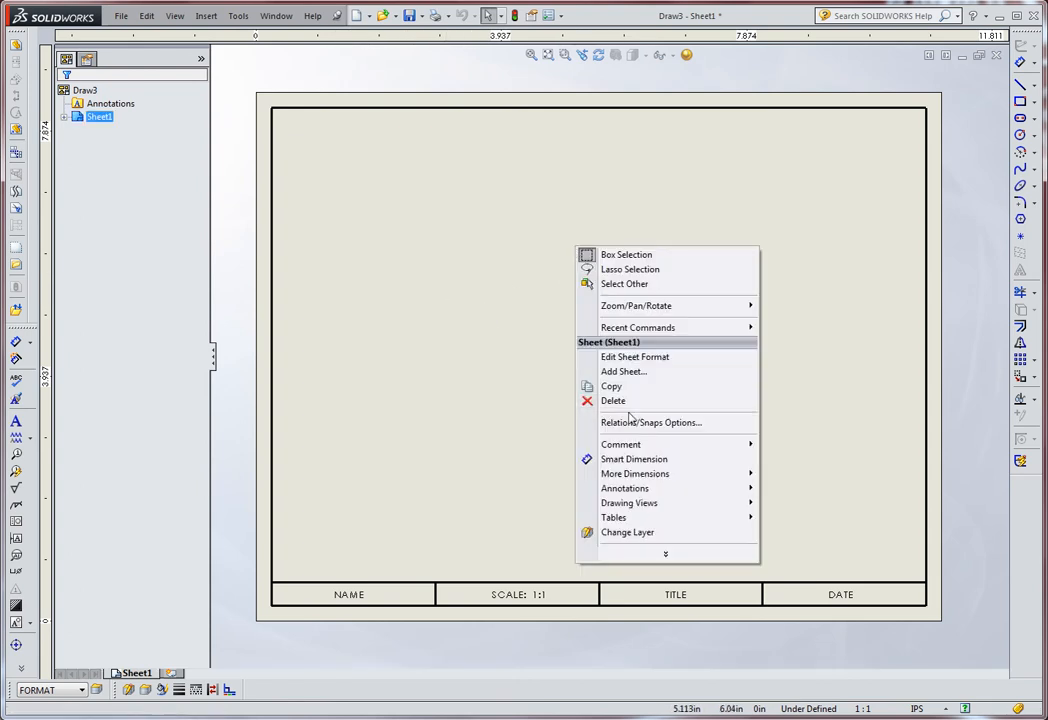
pyautogui.moveTo(662, 556)
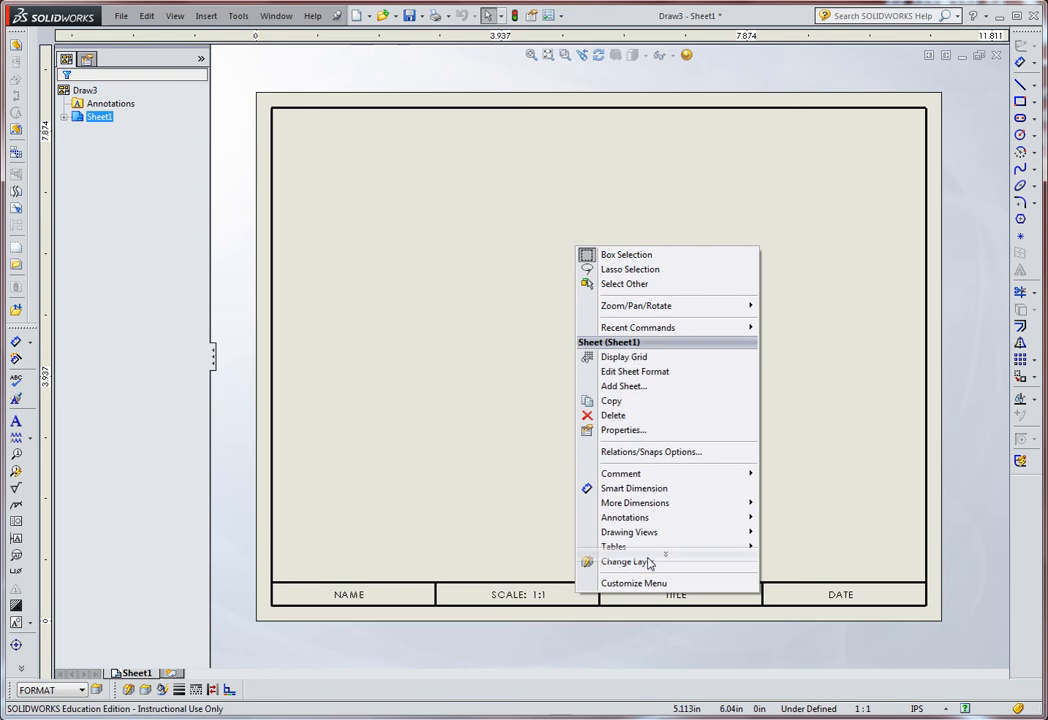
pyautogui.click(621, 430)
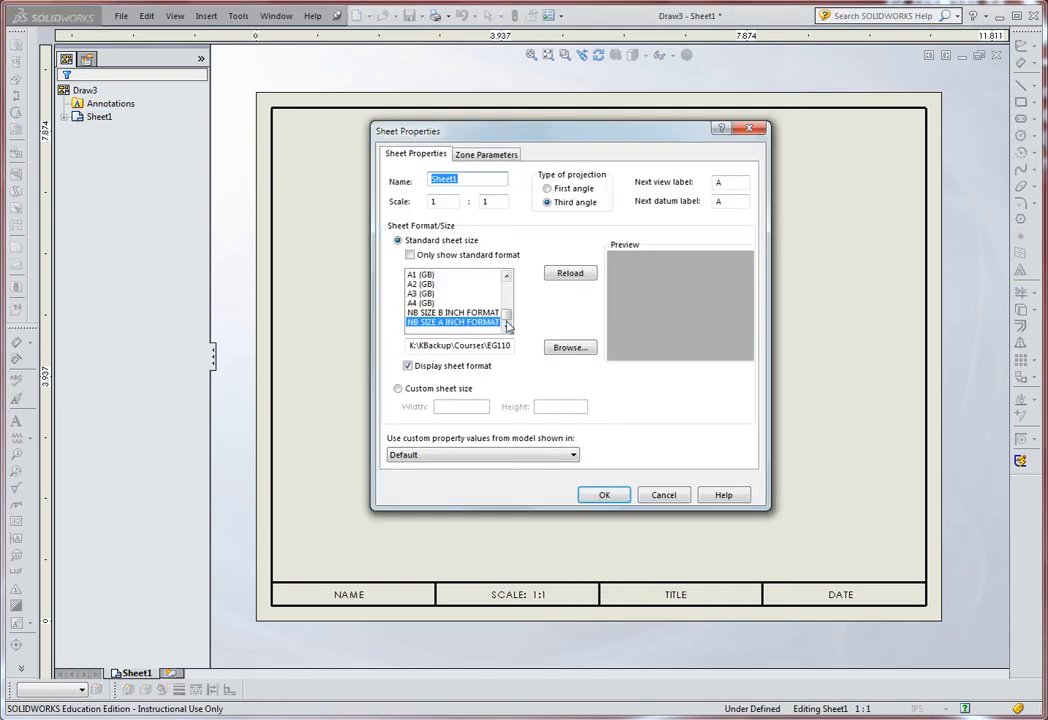
pyautogui.click(410, 255)
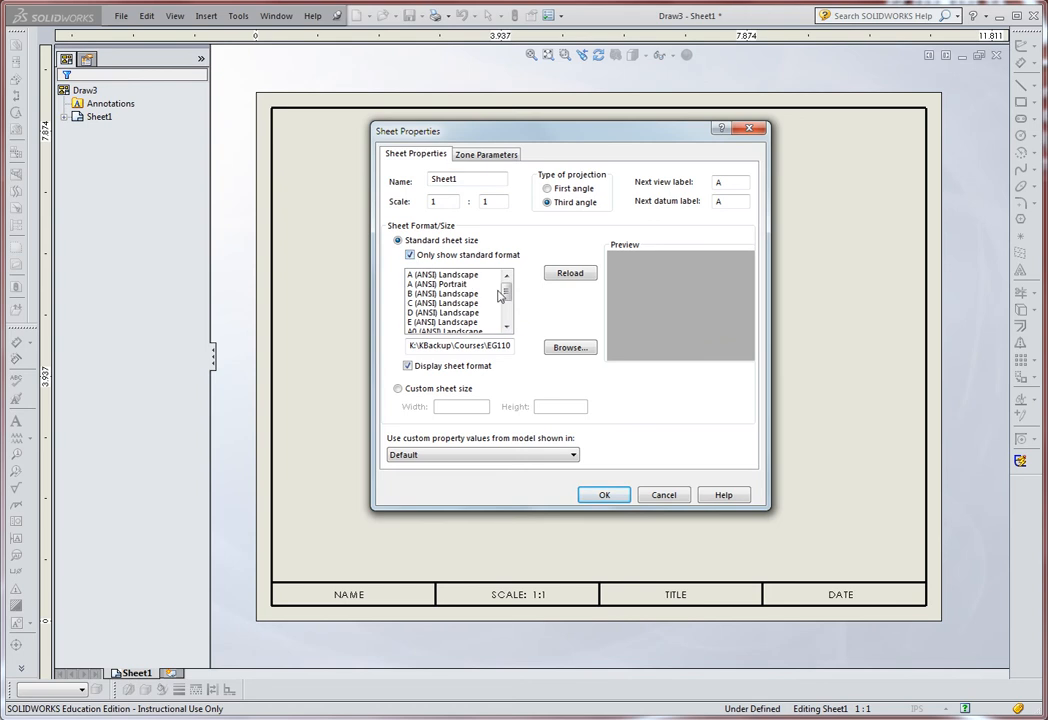
pyautogui.moveTo(506, 291); pyautogui.dragTo(510, 326)
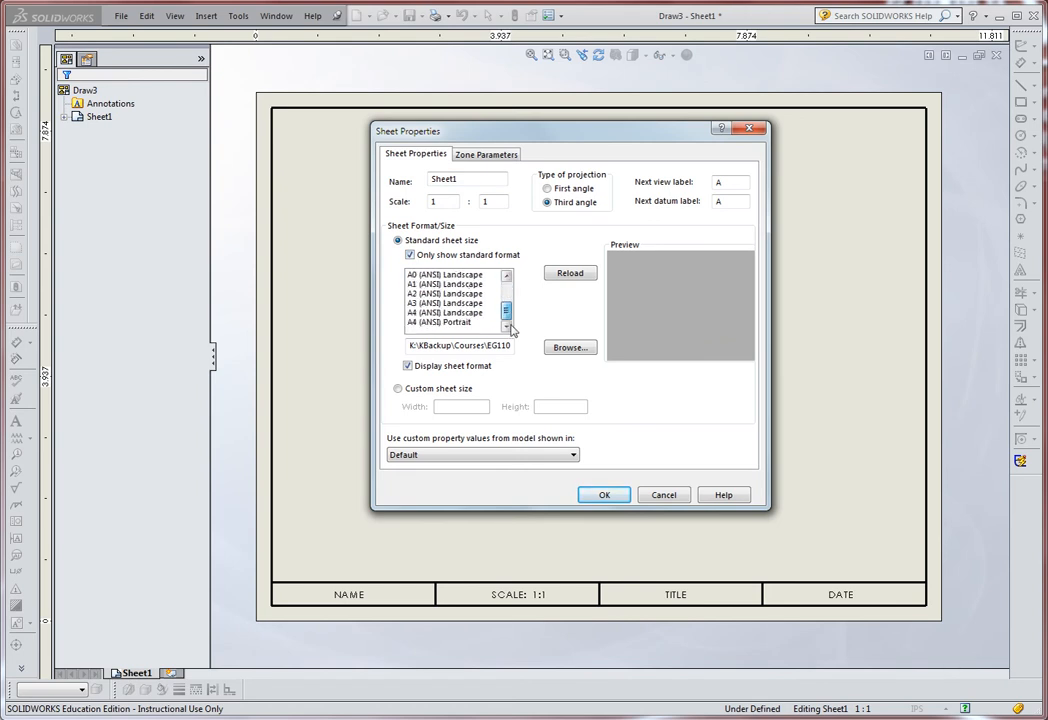
pyautogui.click(409, 254)
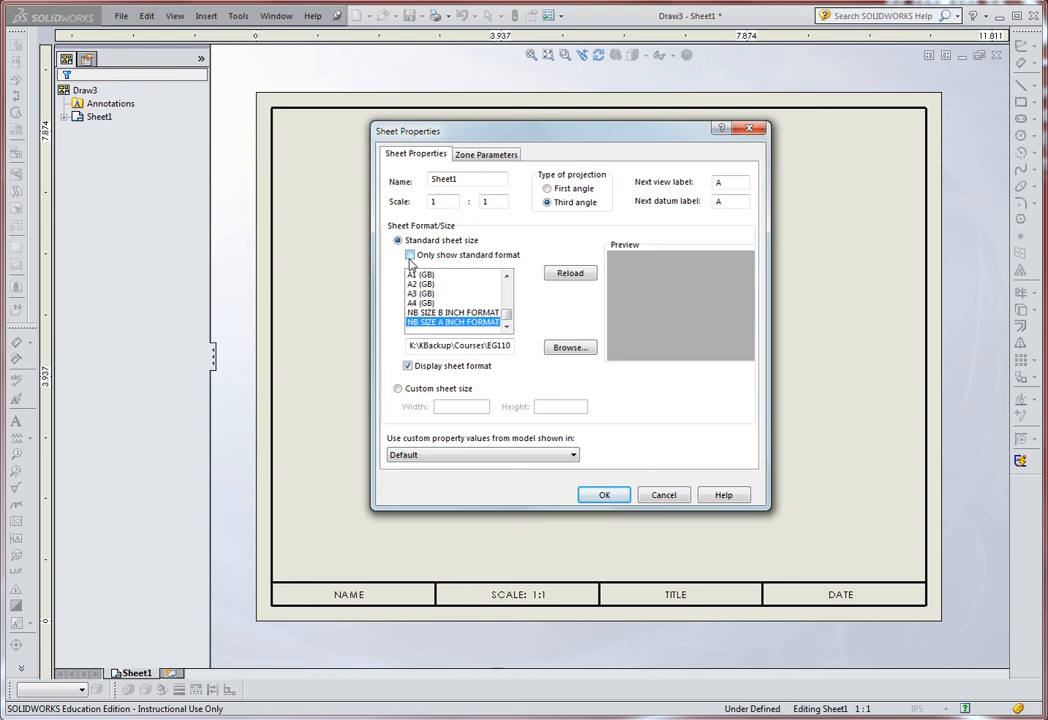
pyautogui.click(437, 312)
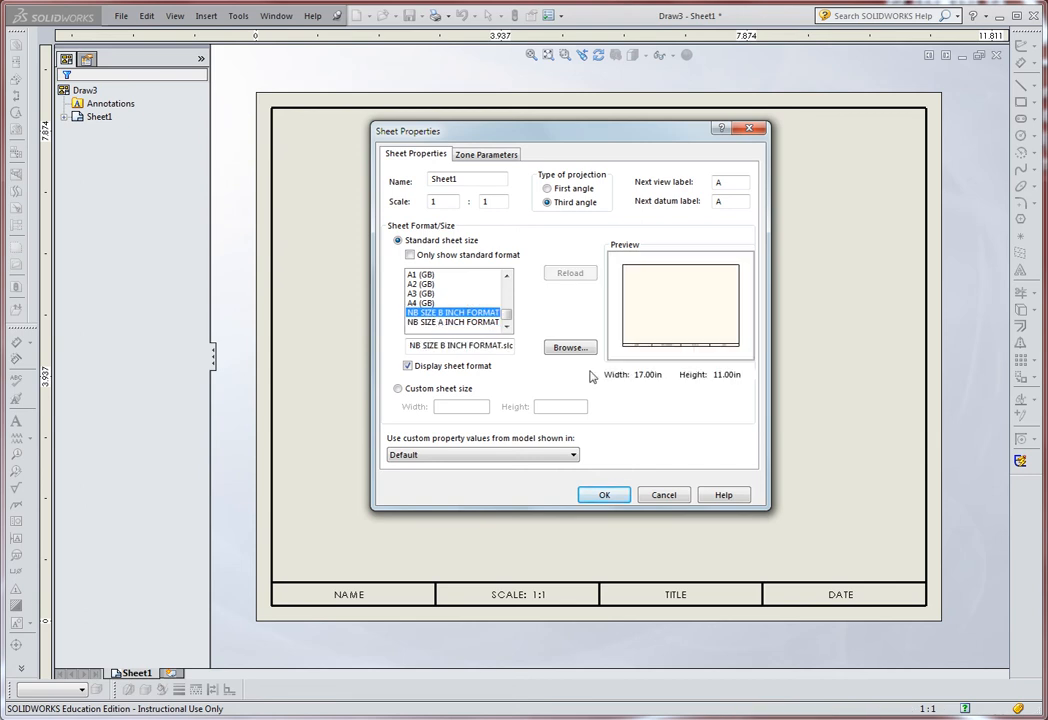
pyautogui.click(466, 322)
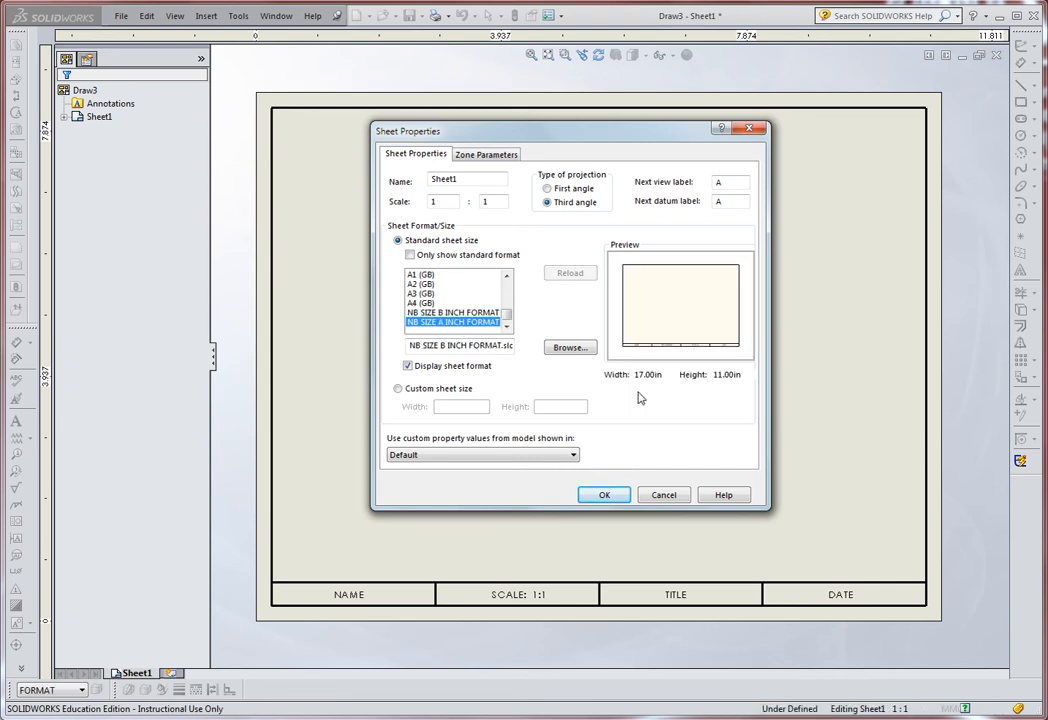
pyautogui.click(448, 312)
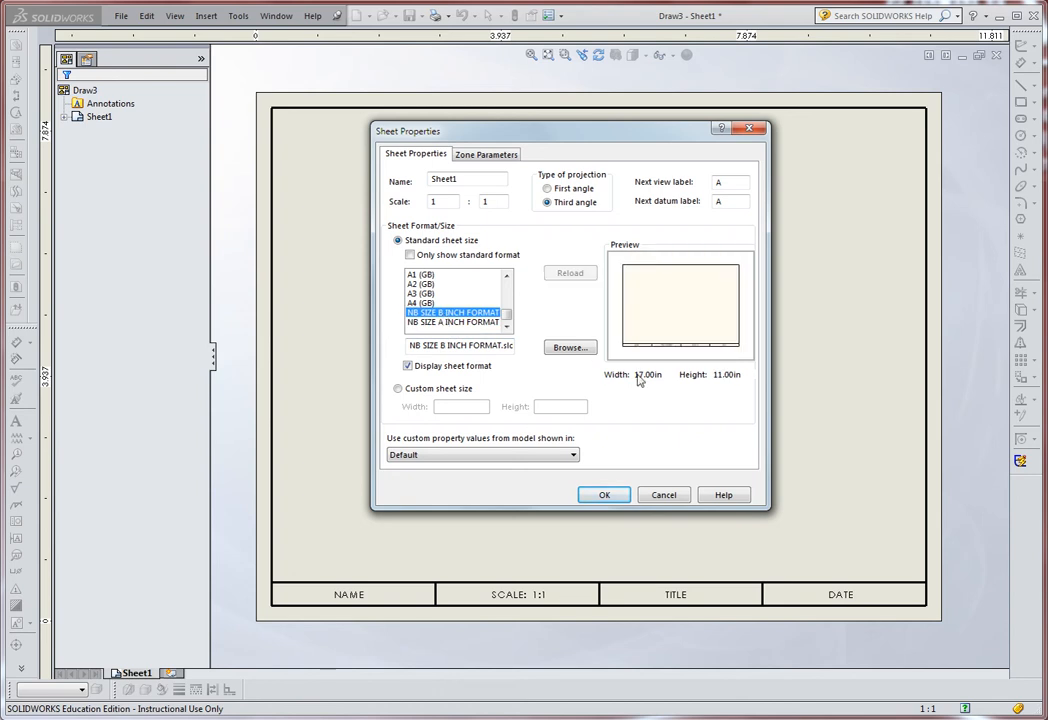
pyautogui.click(613, 494)
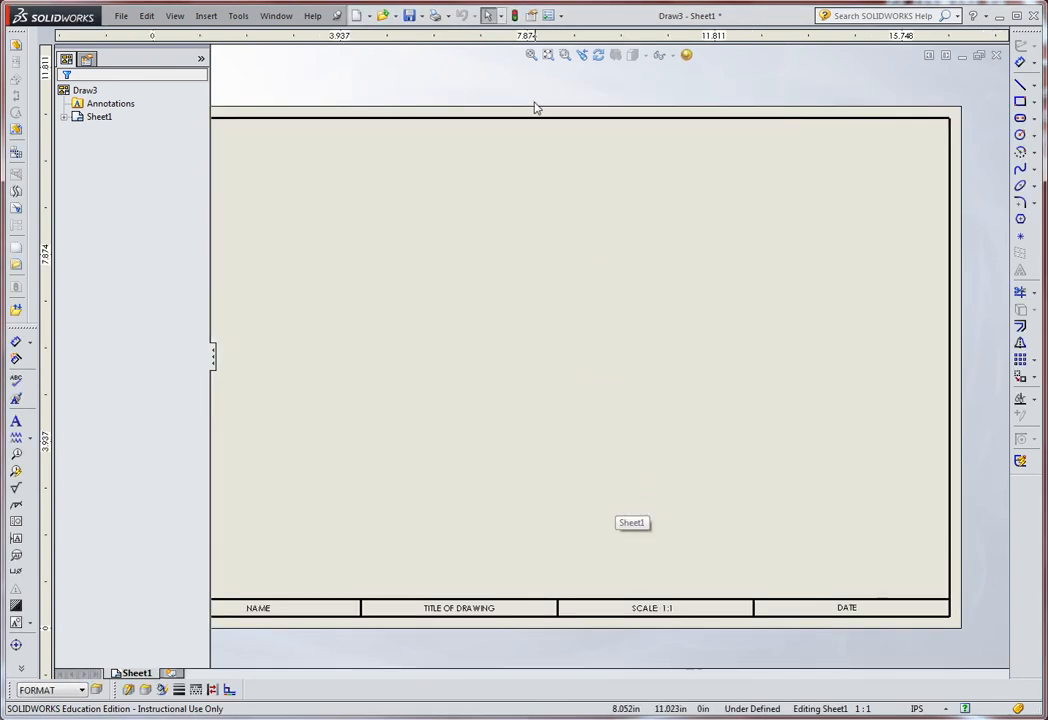
pyautogui.click(531, 55)
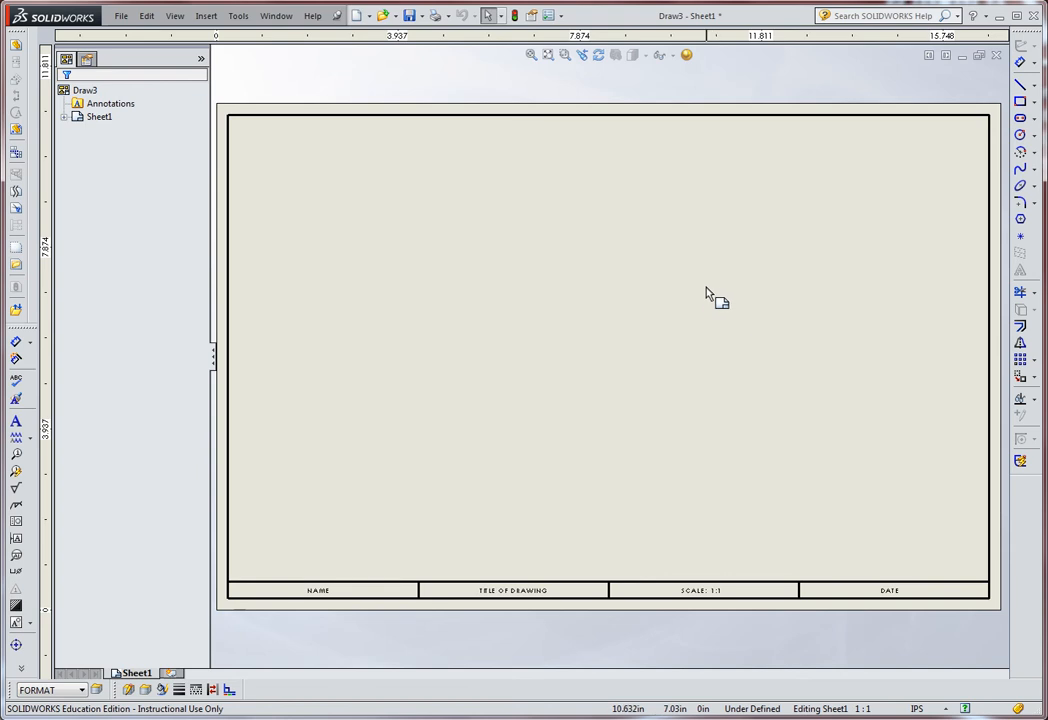
# Step: Close the drawing without saving its changes, and put away the lab PDF to return to LAB1 ASSEMBLY in SOLIDWORKS
pyautogui.click(996, 55)
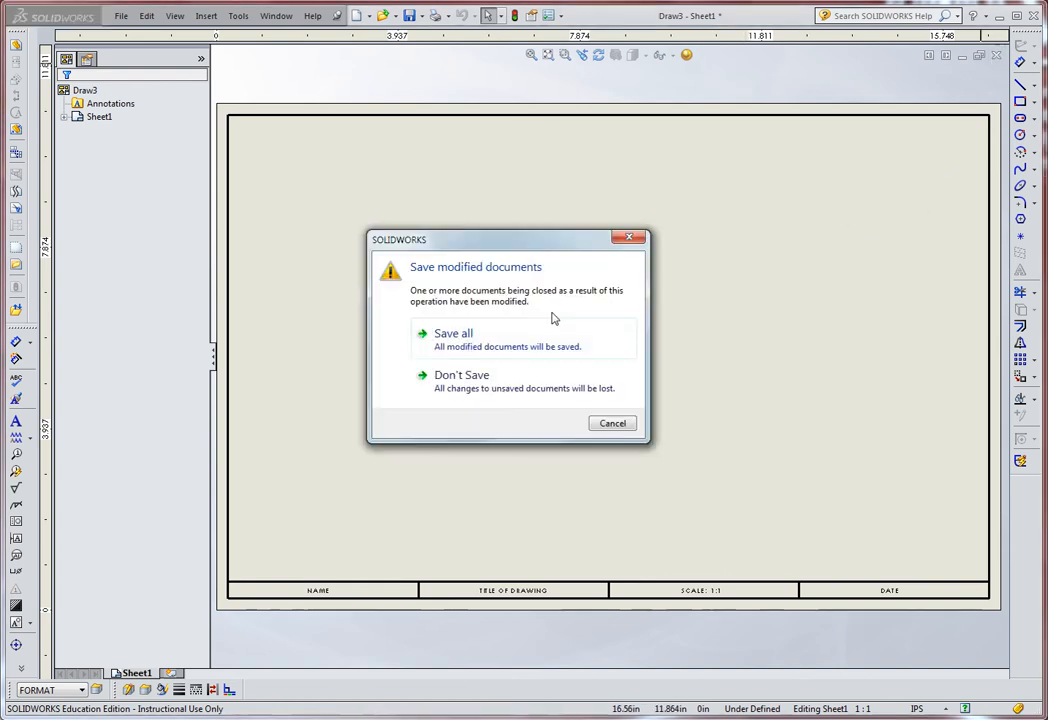
pyautogui.click(462, 376)
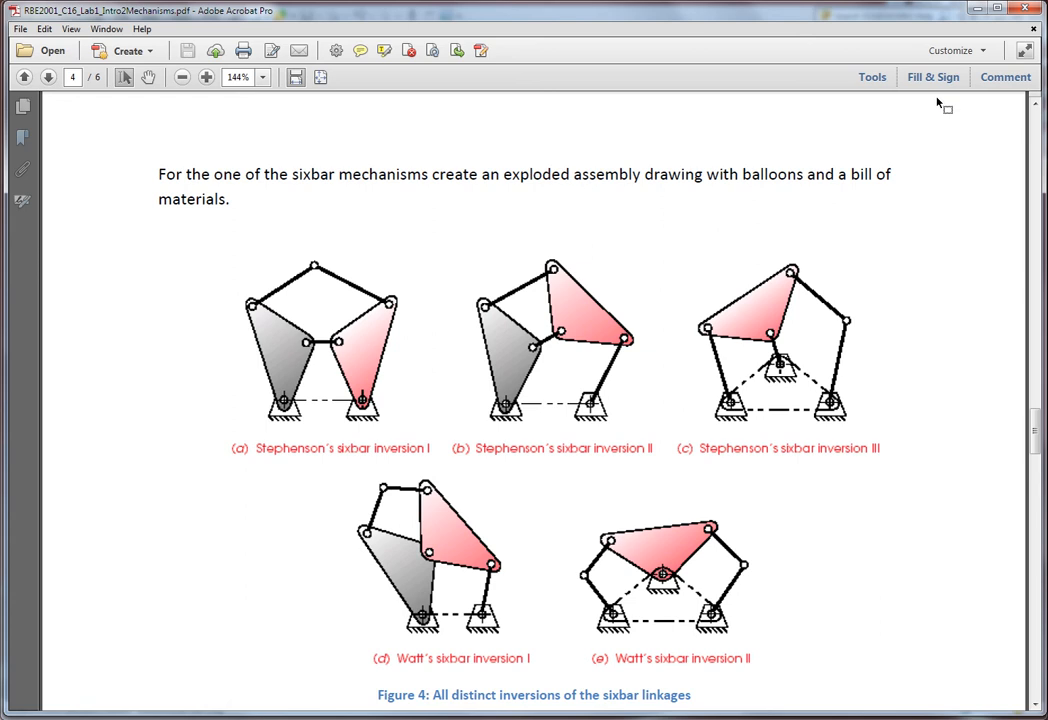
pyautogui.click(975, 10)
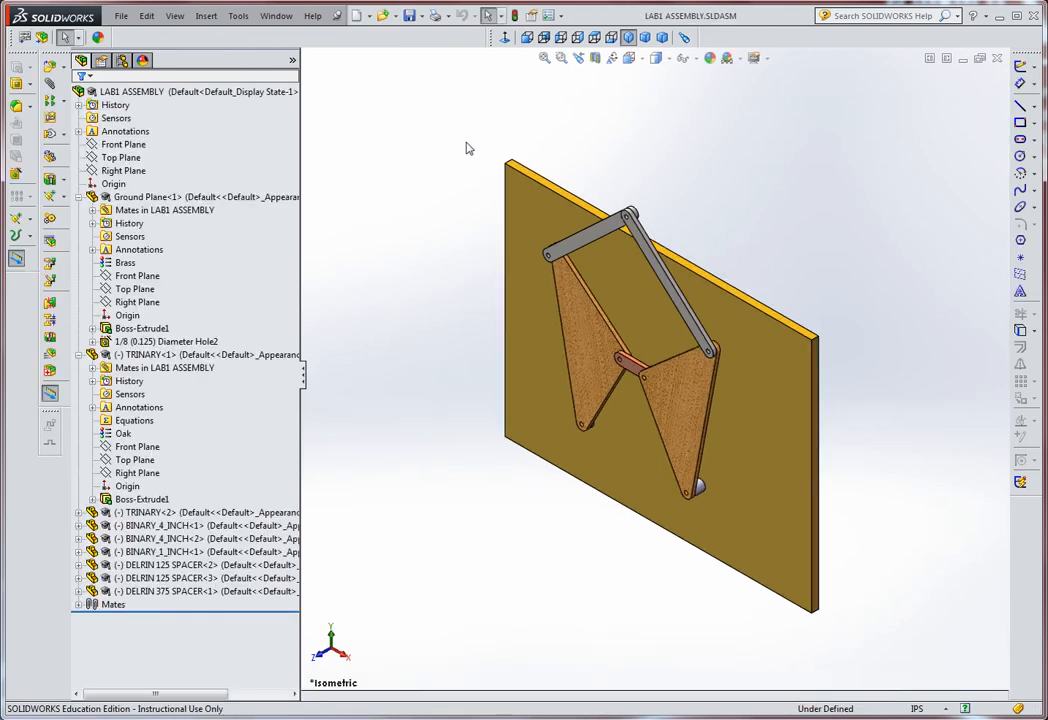
# Step: Start Move Component on the assembly with Collision Detection checking between all components
pyautogui.click(527, 37)
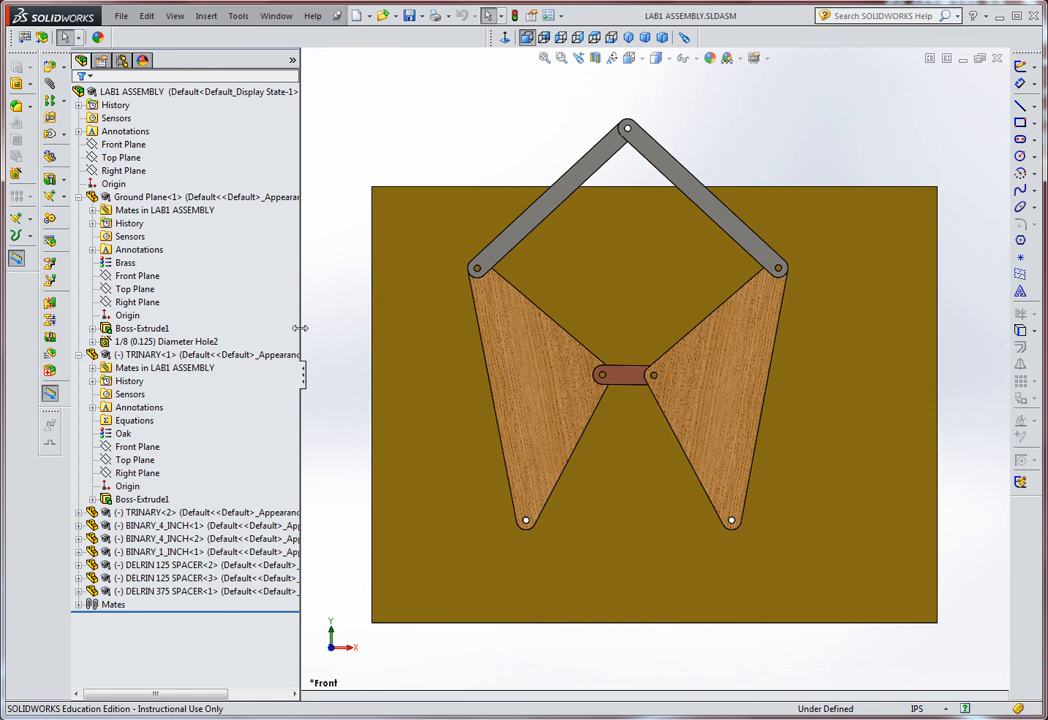
pyautogui.moveTo(299, 327); pyautogui.dragTo(168, 270)
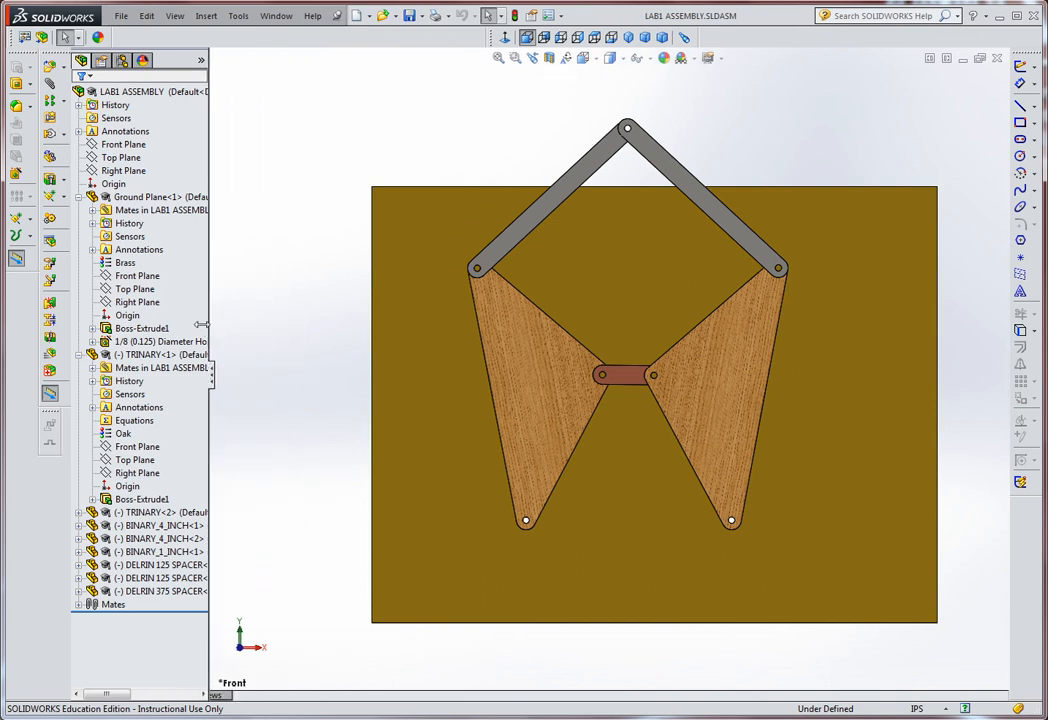
pyautogui.click(498, 58)
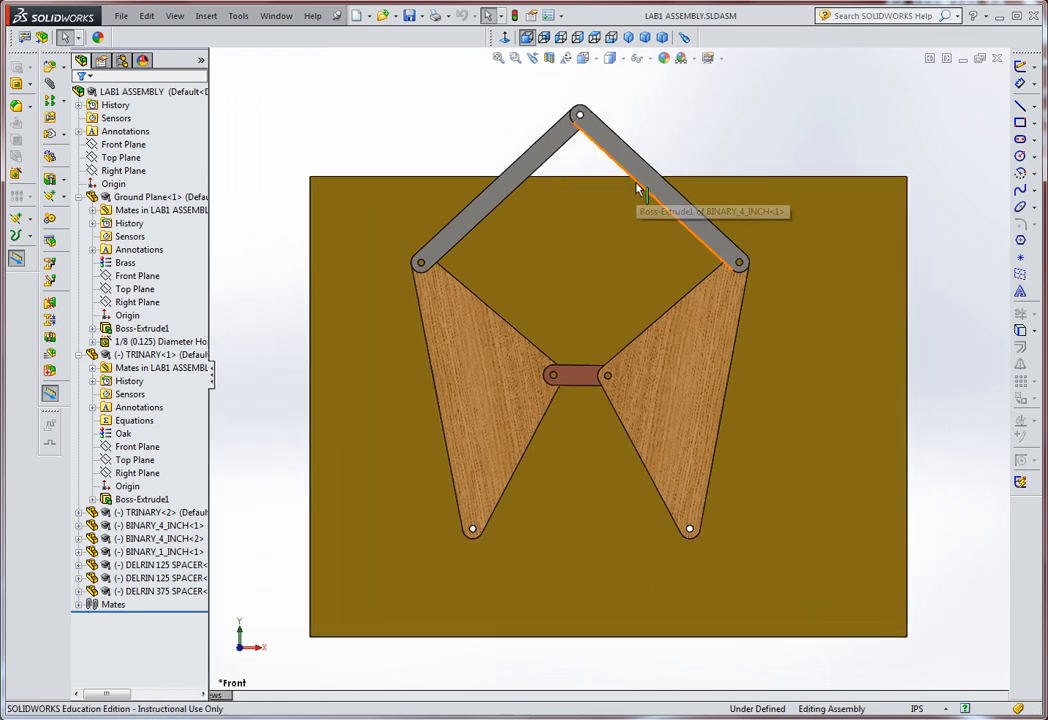
pyautogui.hotkey('ctrl', '5')
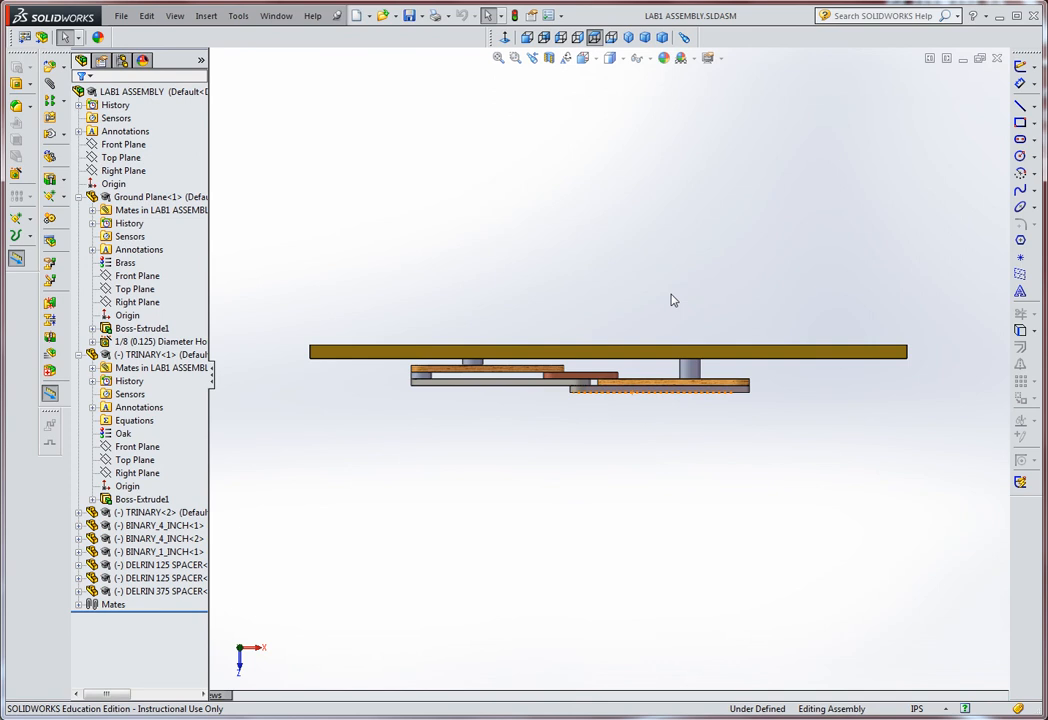
pyautogui.hotkey('ctrl', '1')
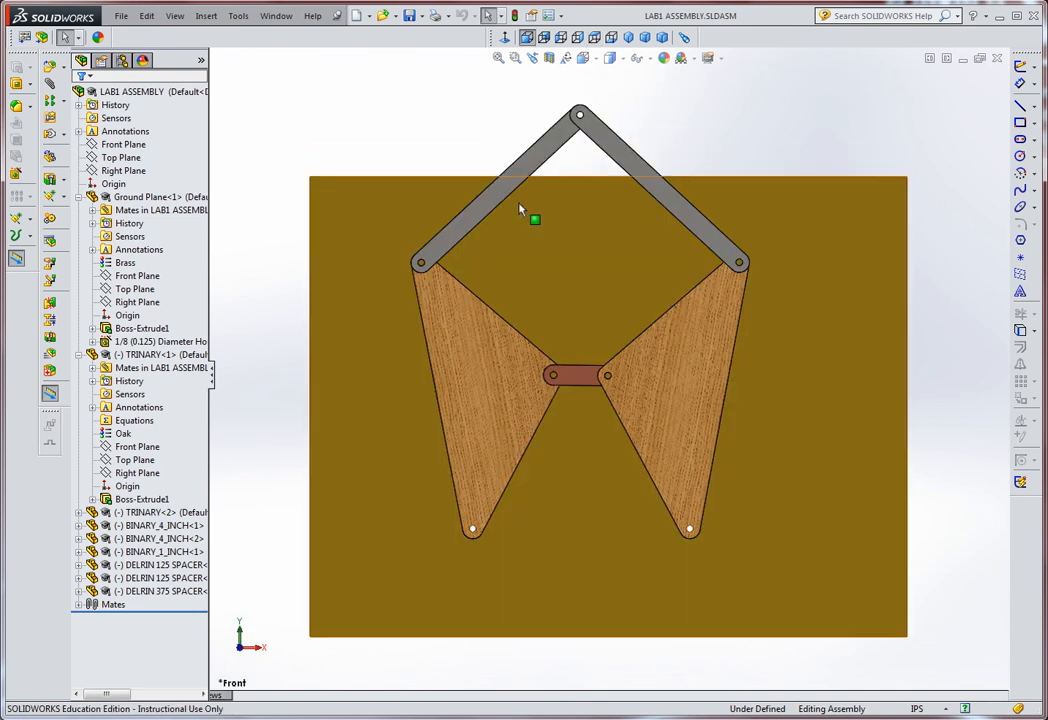
pyautogui.click(64, 134)
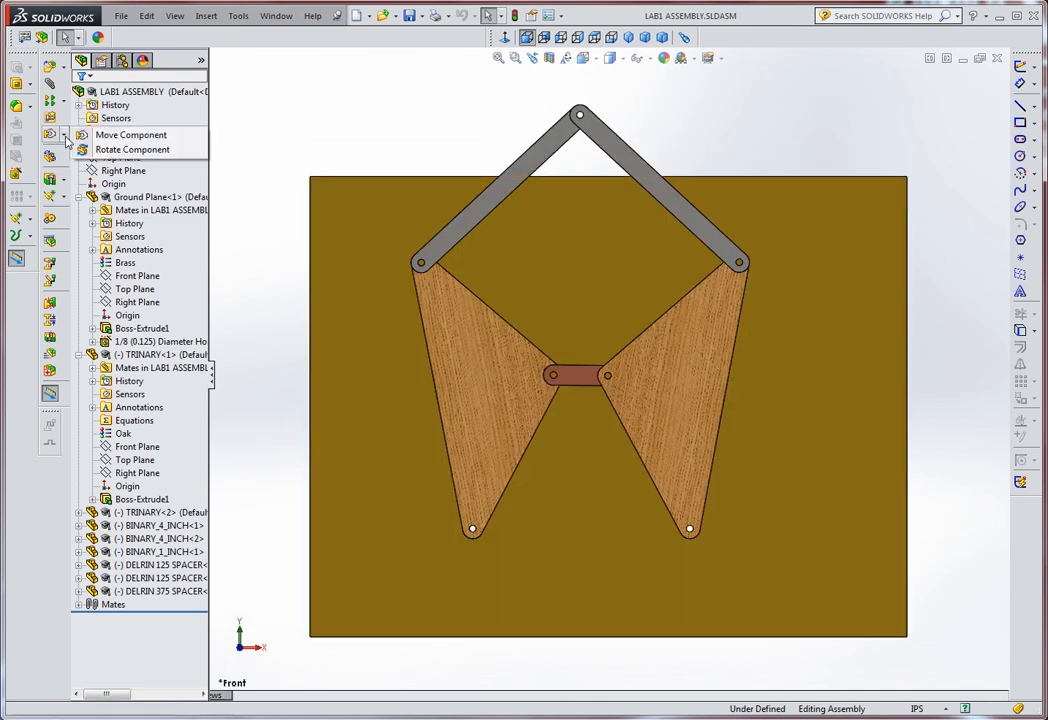
pyautogui.click(117, 139)
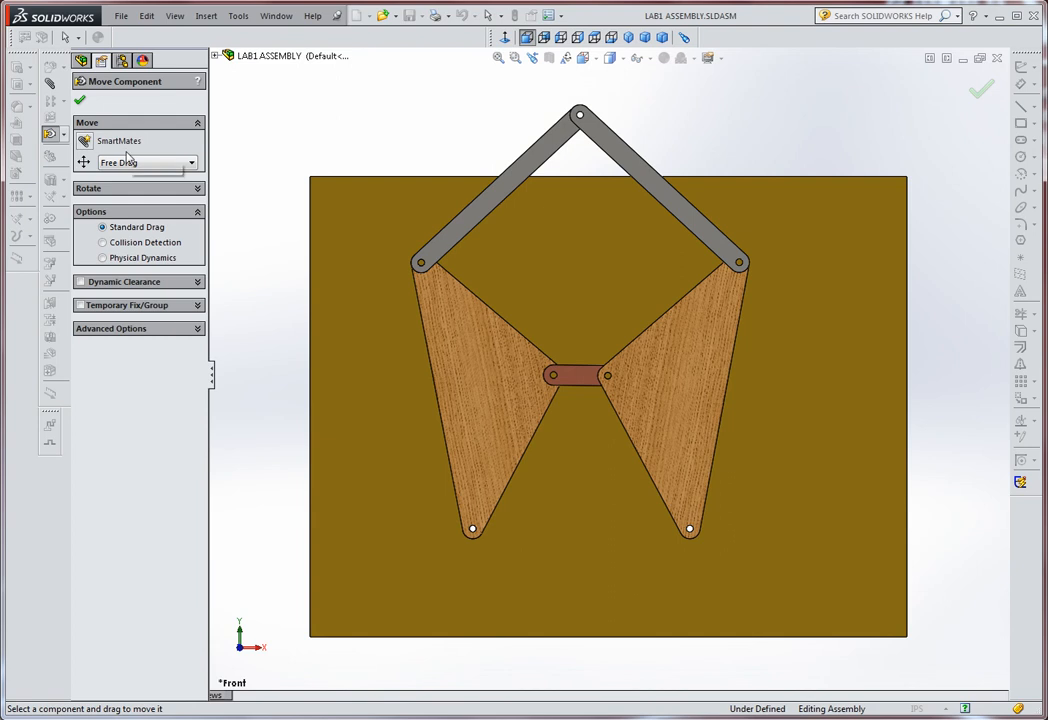
pyautogui.click(103, 243)
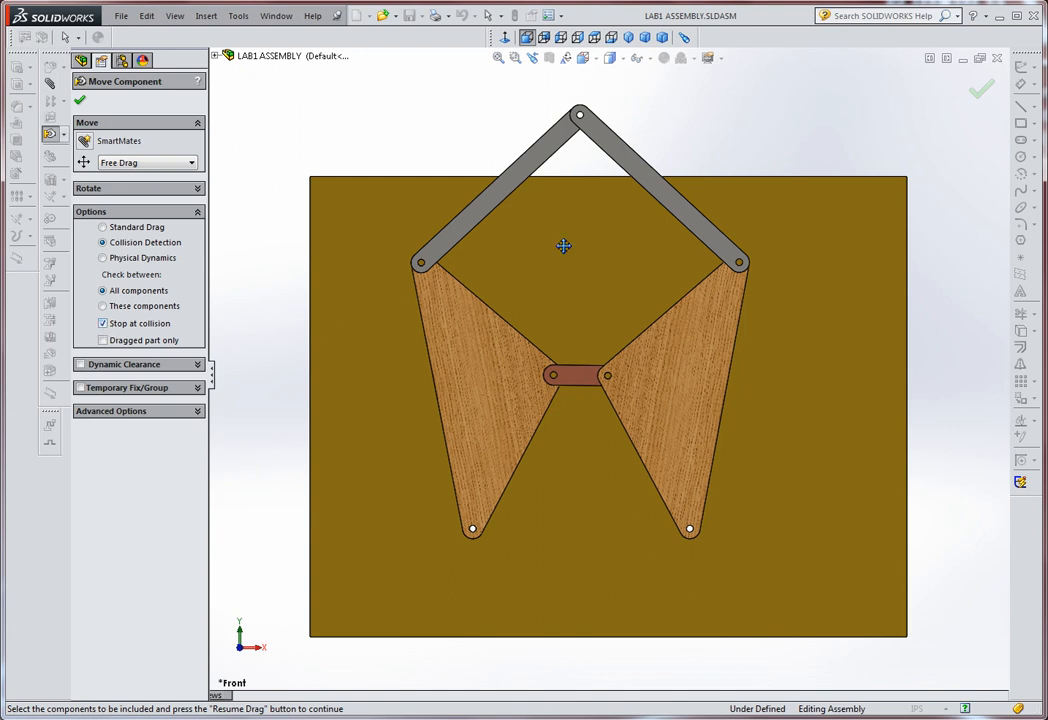
# Step: Swing the two wooden ternary links through their motion to check for collisions, and finish moving components
pyautogui.moveTo(458, 309); pyautogui.dragTo(552, 334)
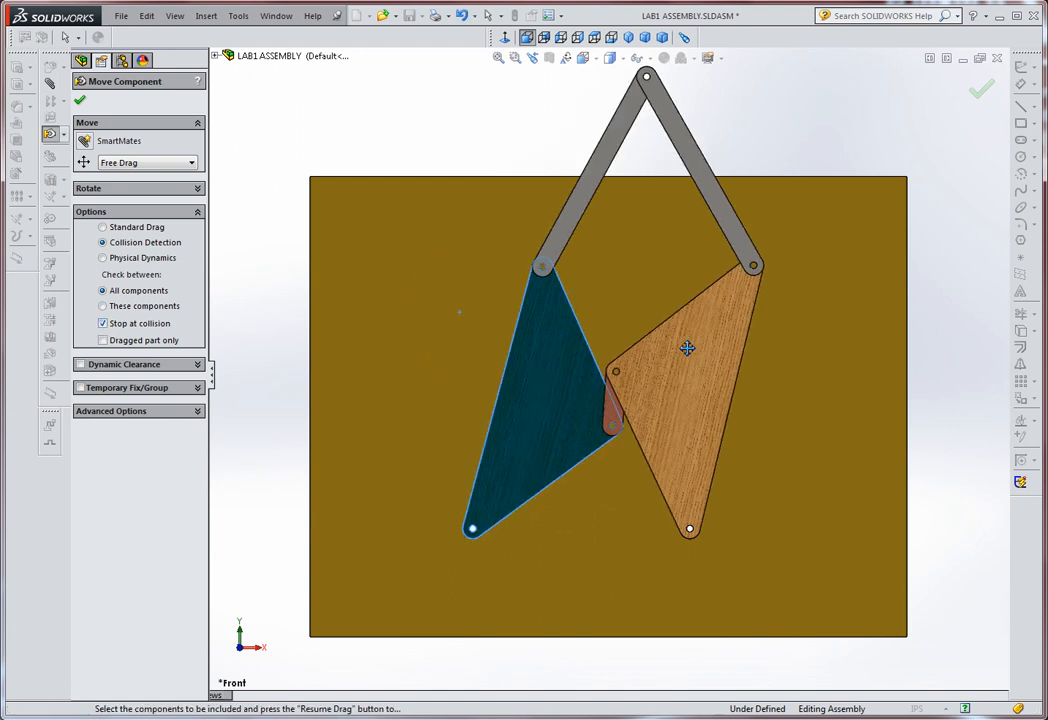
pyautogui.moveTo(688, 349); pyautogui.dragTo(494, 370)
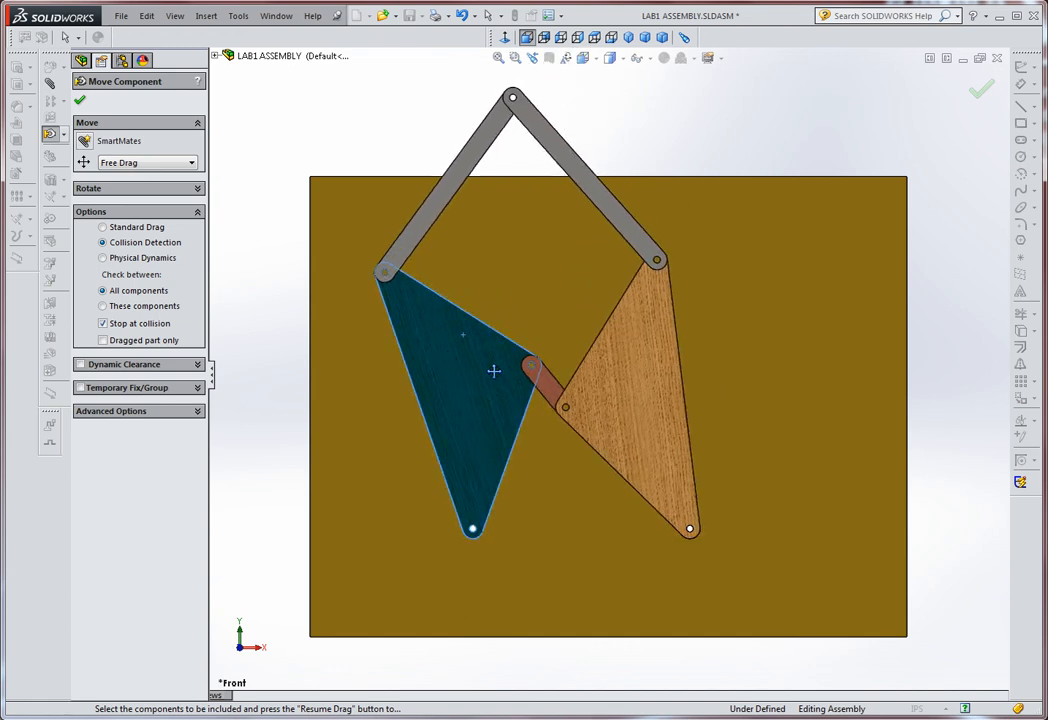
pyautogui.moveTo(620, 344); pyautogui.dragTo(678, 329)
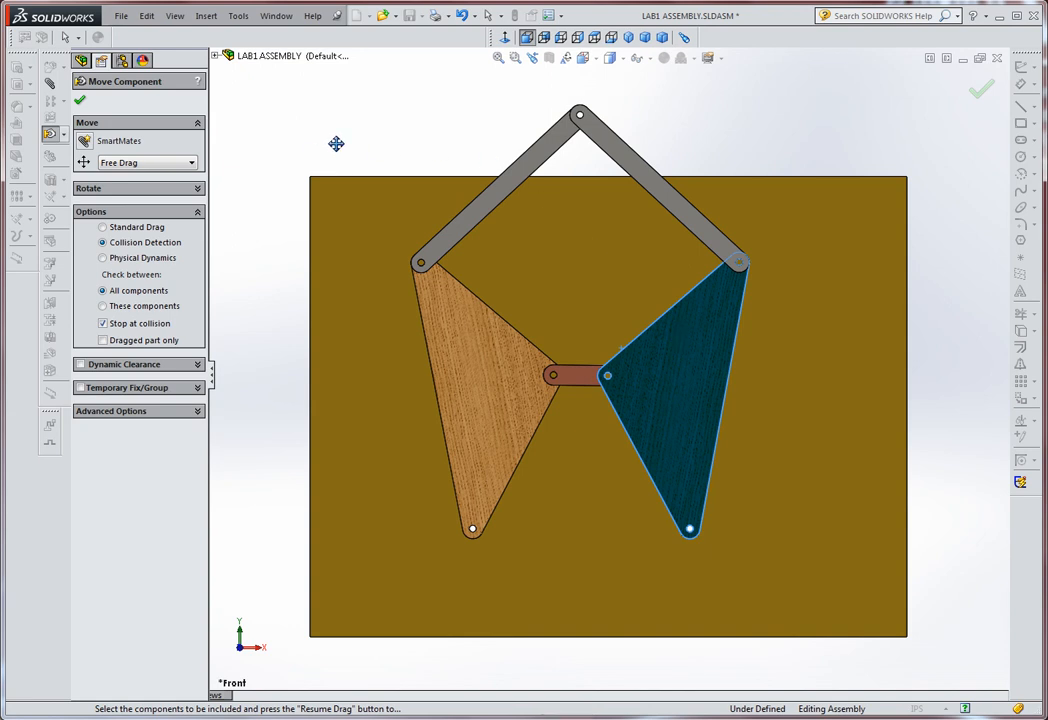
pyautogui.click(80, 102)
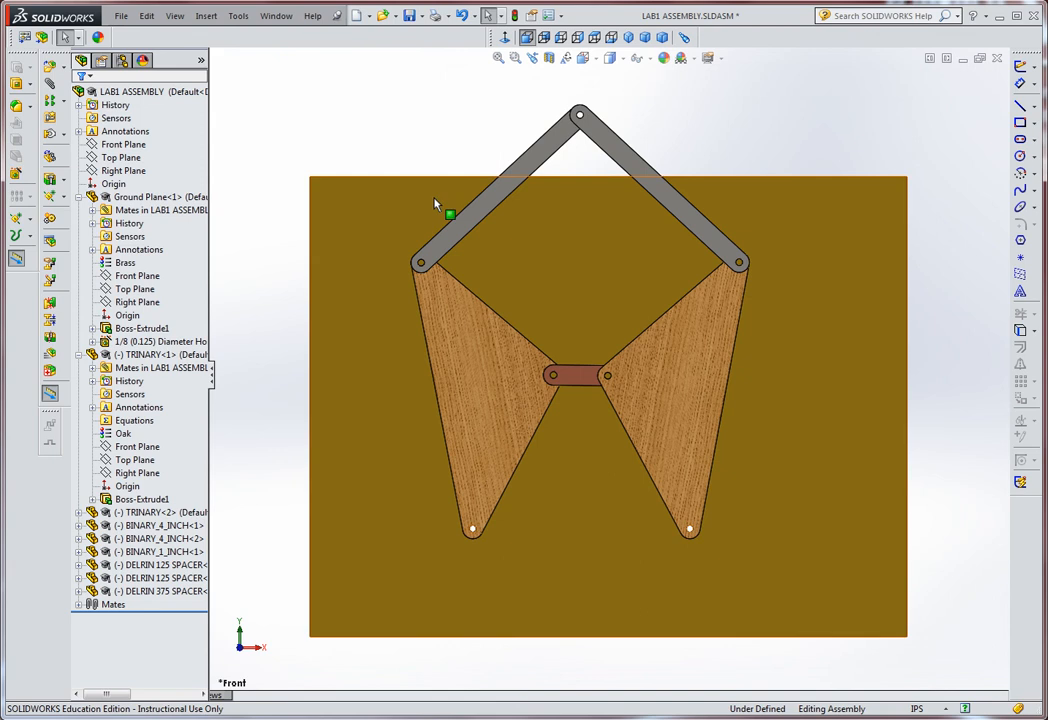
# Step: Suppress the Coincident23 mate between the TRINARY<1> link and the BINARY_1_INCH<1> link
pyautogui.moveTo(788, 372); pyautogui.dragTo(702, 394, button='middle')
pyautogui.click(646, 390)
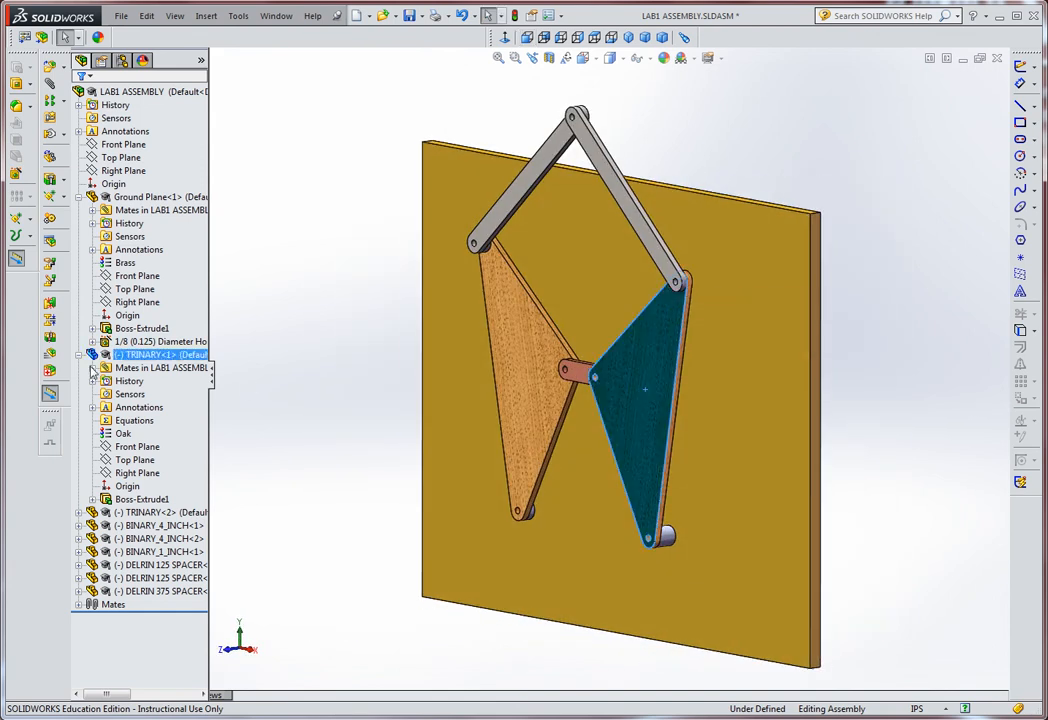
pyautogui.click(92, 368)
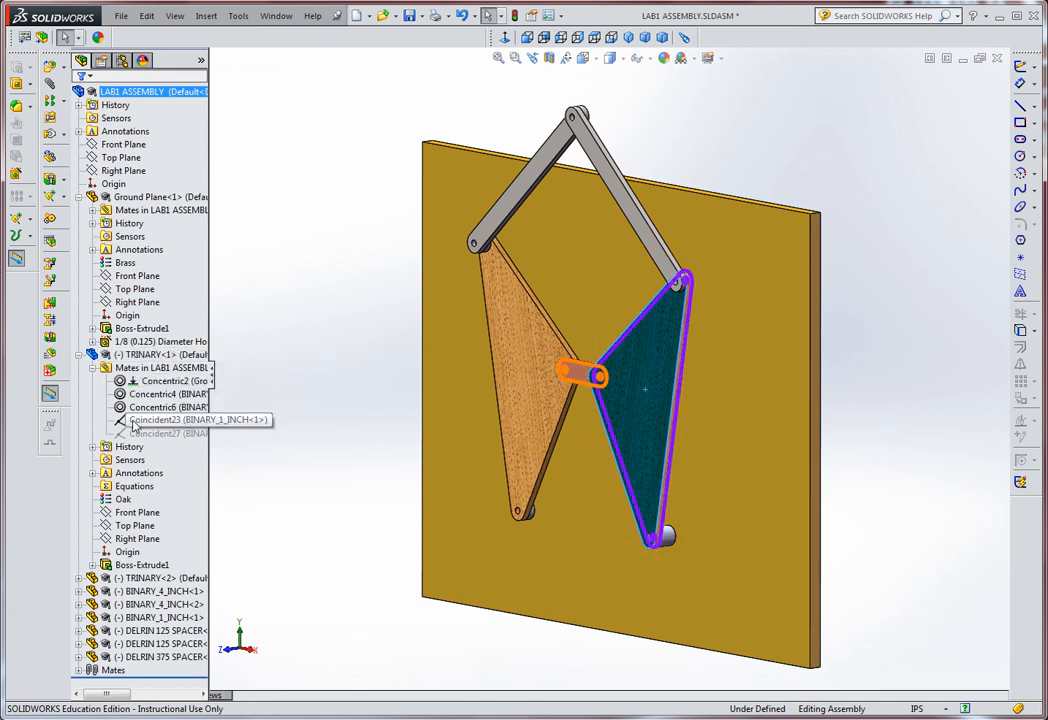
pyautogui.click(133, 421)
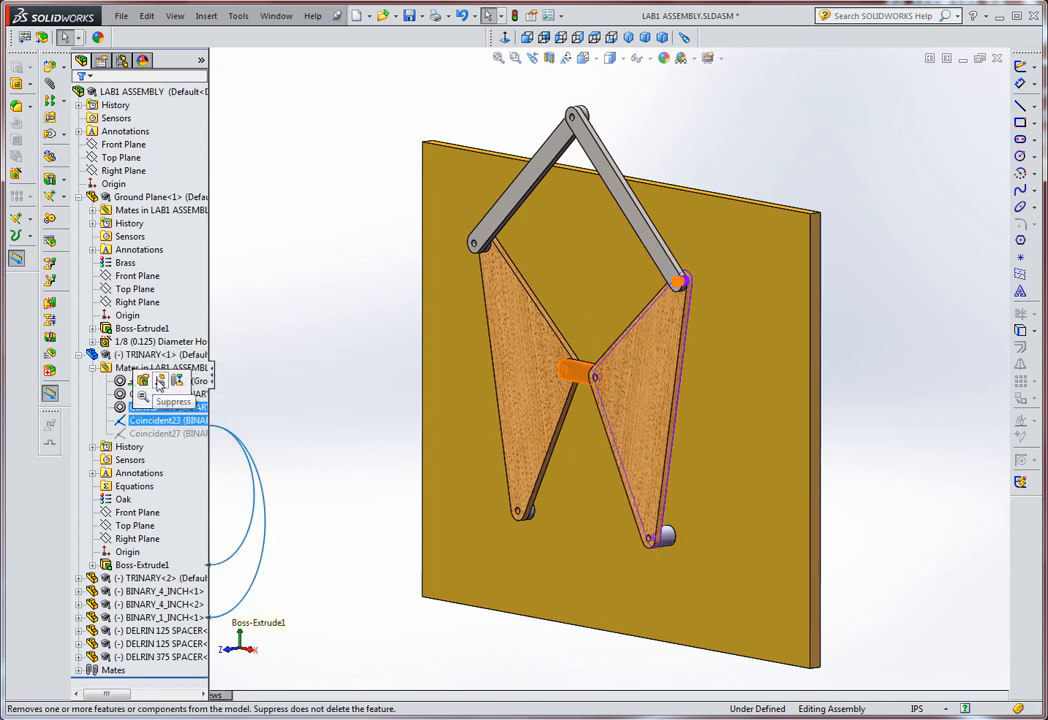
pyautogui.click(159, 384)
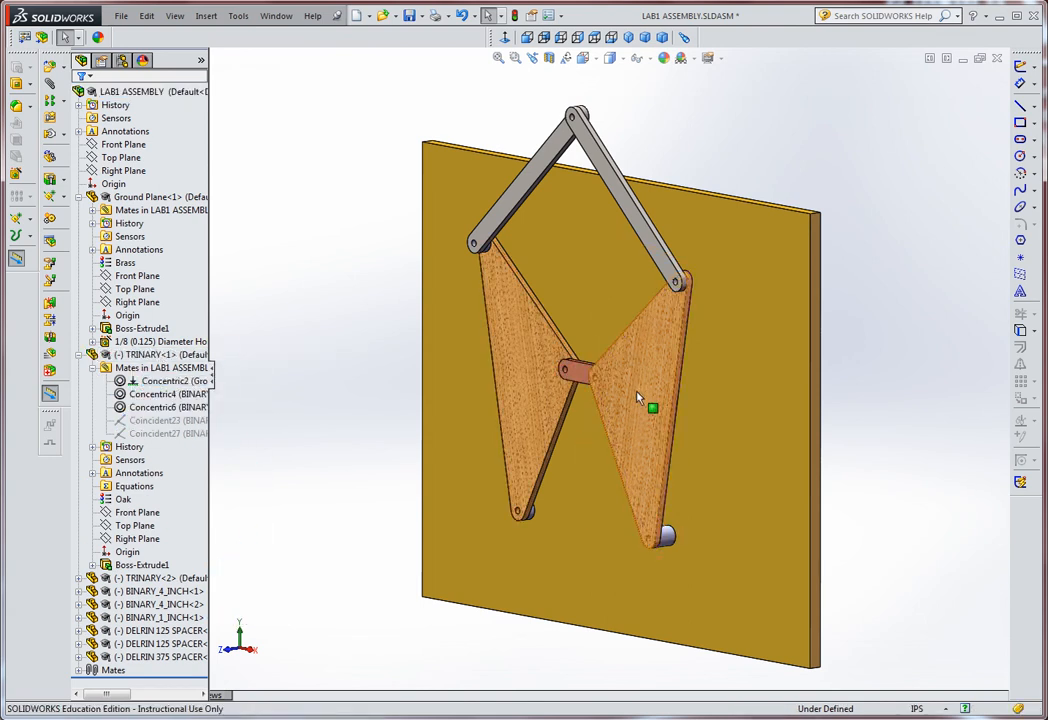
# Step: Move the TRINARY<1> link to test its freedom, and unsuppress its Coincident27 mate with the BINARY_1_INCH<1> link
pyautogui.moveTo(645, 400)
pyautogui.mouseDown()
pyautogui.moveTo(597, 415)
pyautogui.moveTo(627, 402)
pyautogui.mouseUp()
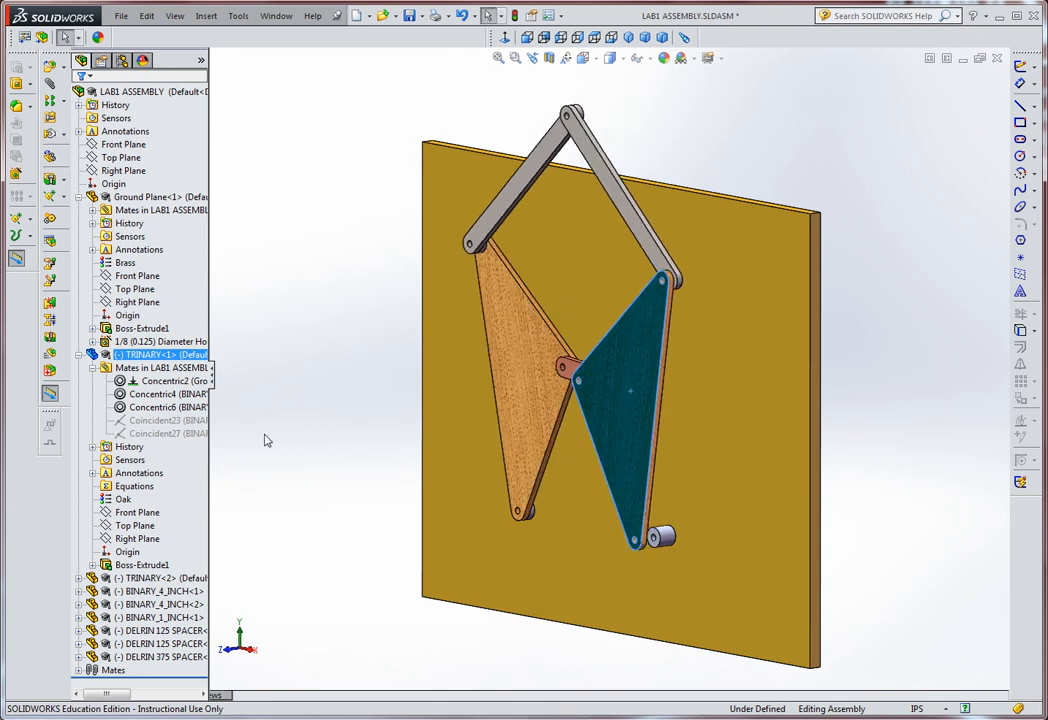
pyautogui.click(165, 433)
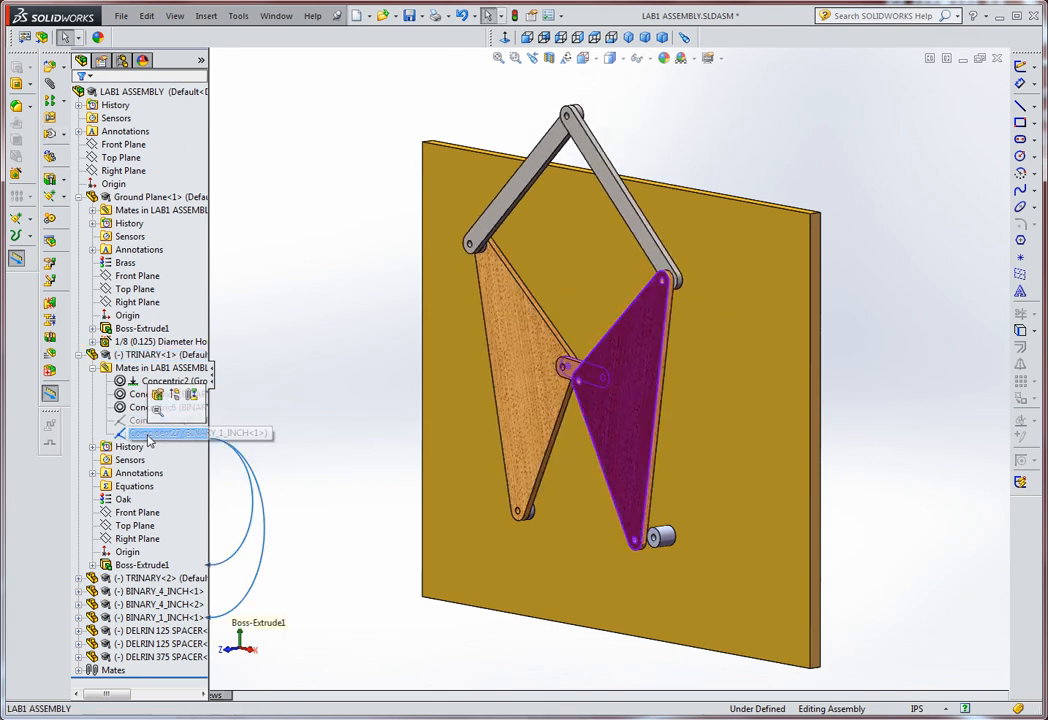
pyautogui.click(175, 396)
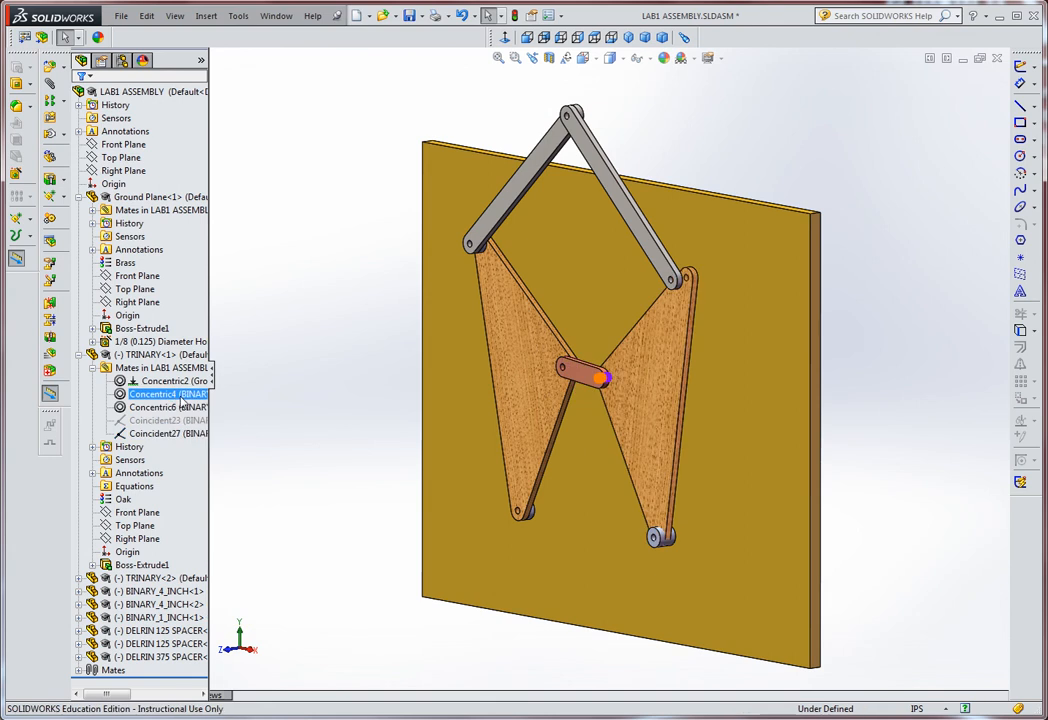
# Step: Suppress the DELRIN 375 spacer at the lower pivot of the TRINARY<1> link
pyautogui.moveTo(608, 450); pyautogui.dragTo(584, 442, button='middle')
pyautogui.scroll(-1, 615, 507)
pyautogui.scroll(-6, 615, 510)
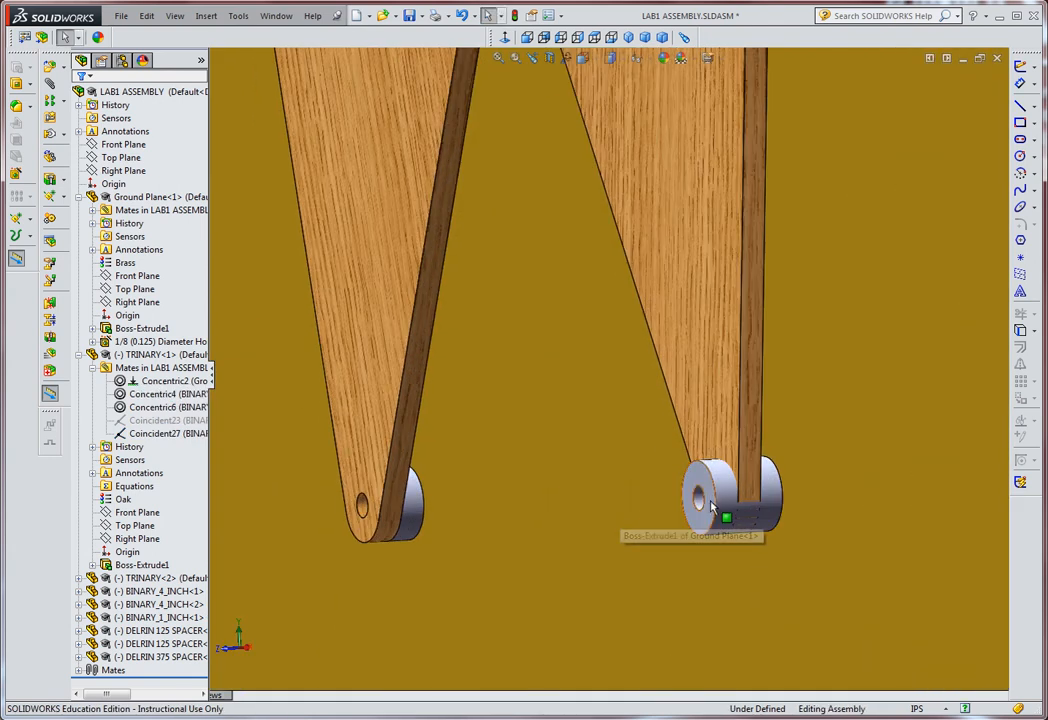
pyautogui.click(712, 492)
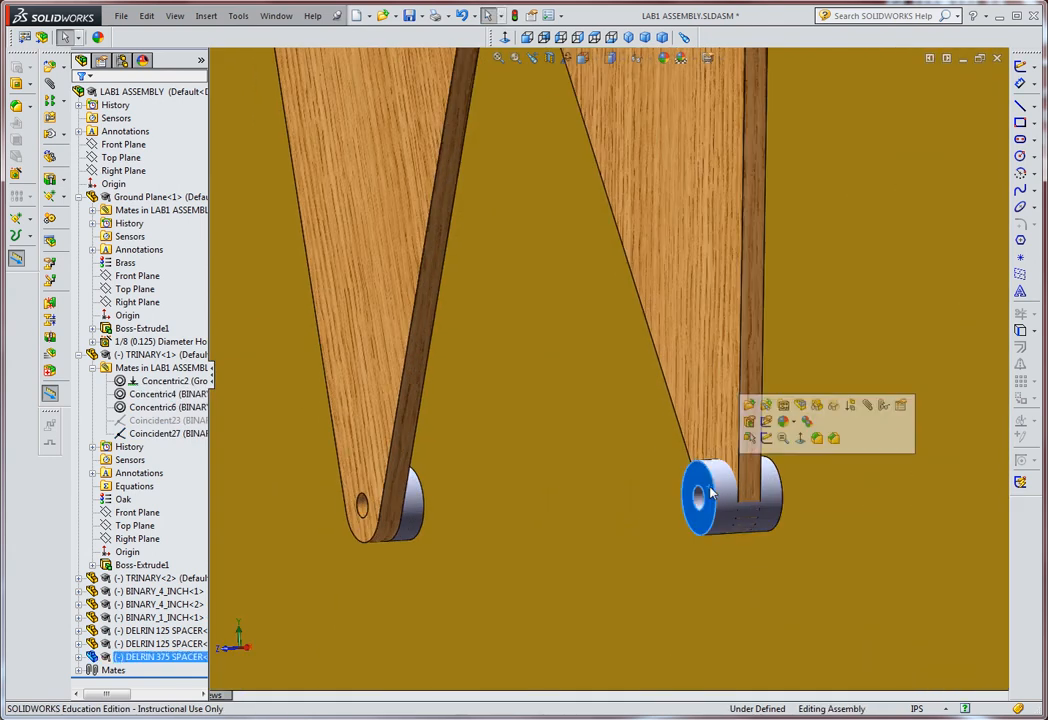
pyautogui.click(851, 406)
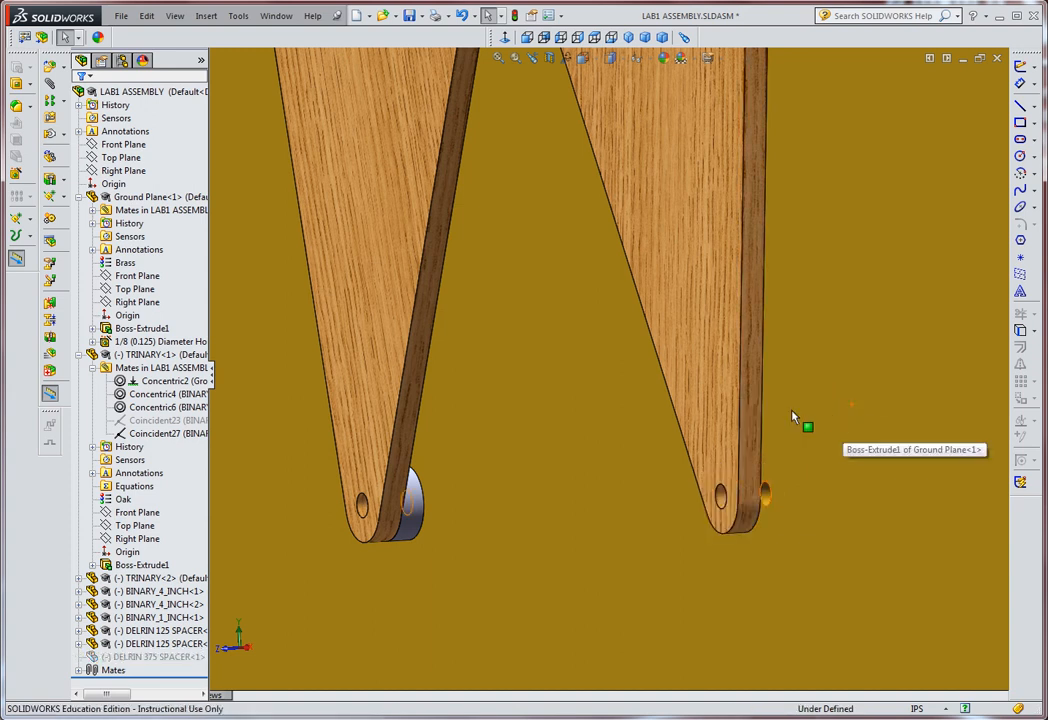
# Step: Restart Move Component with Collision Detection, checking between all components and stopping at collision
pyautogui.scroll(10, 718, 358)
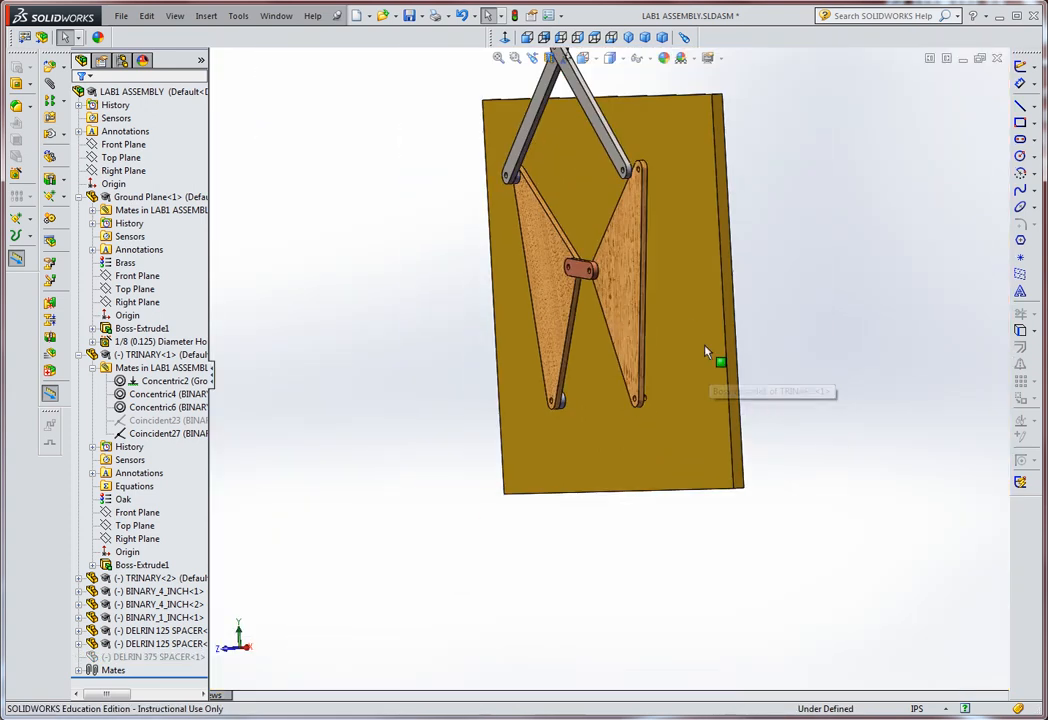
pyautogui.moveTo(529, 297); pyautogui.dragTo(511, 427, button='middle')
pyautogui.moveTo(511, 431); pyautogui.dragTo(511, 432, button='middle')
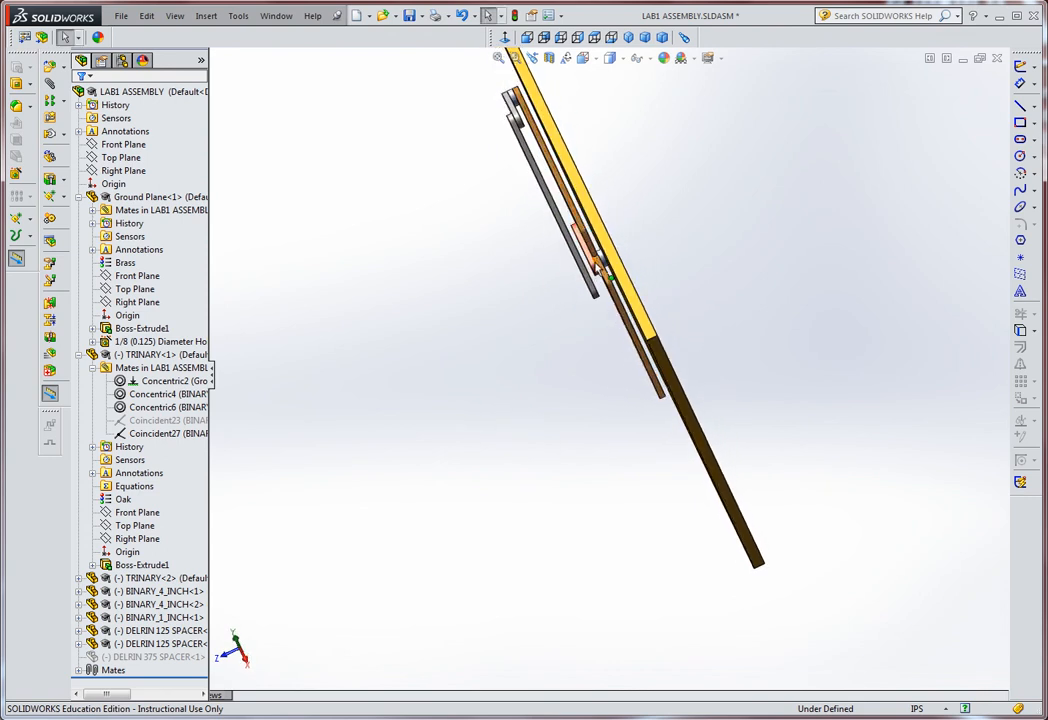
pyautogui.moveTo(620, 379); pyautogui.dragTo(712, 222, button='middle')
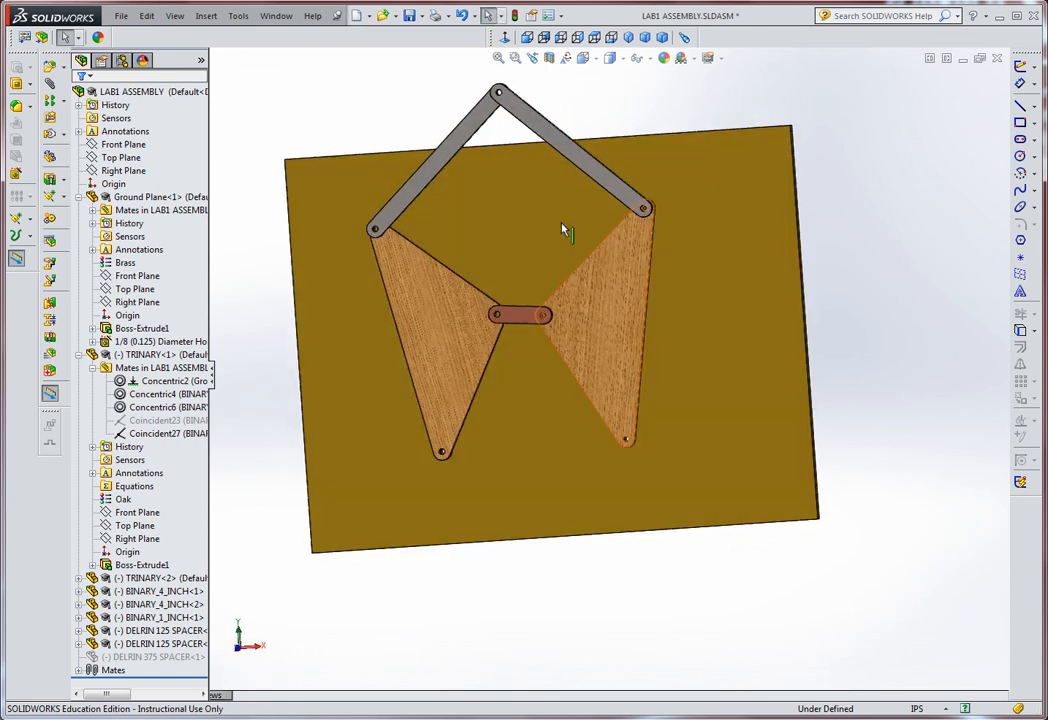
pyautogui.hotkey('ctrl', '1')
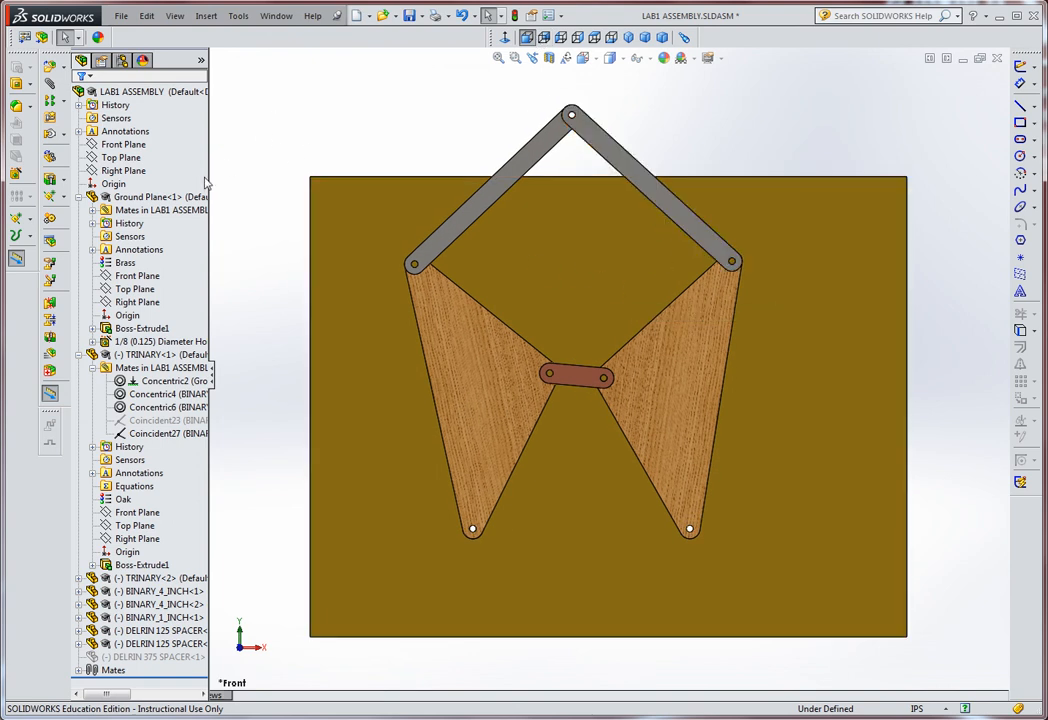
pyautogui.click(63, 134)
pyautogui.click(112, 138)
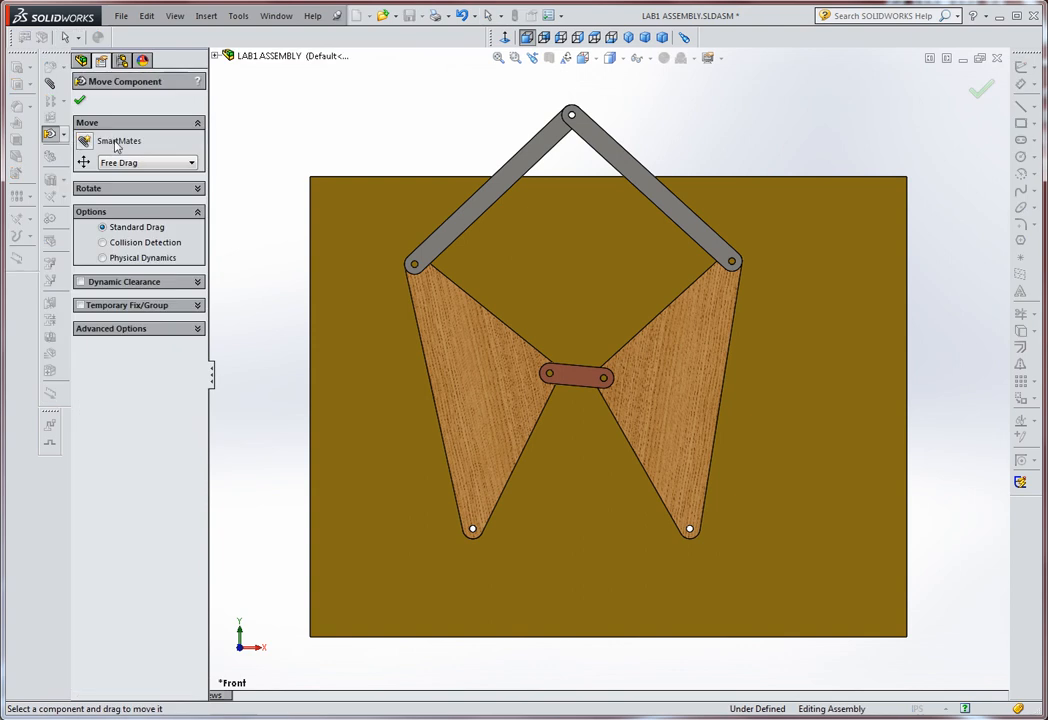
pyautogui.click(105, 245)
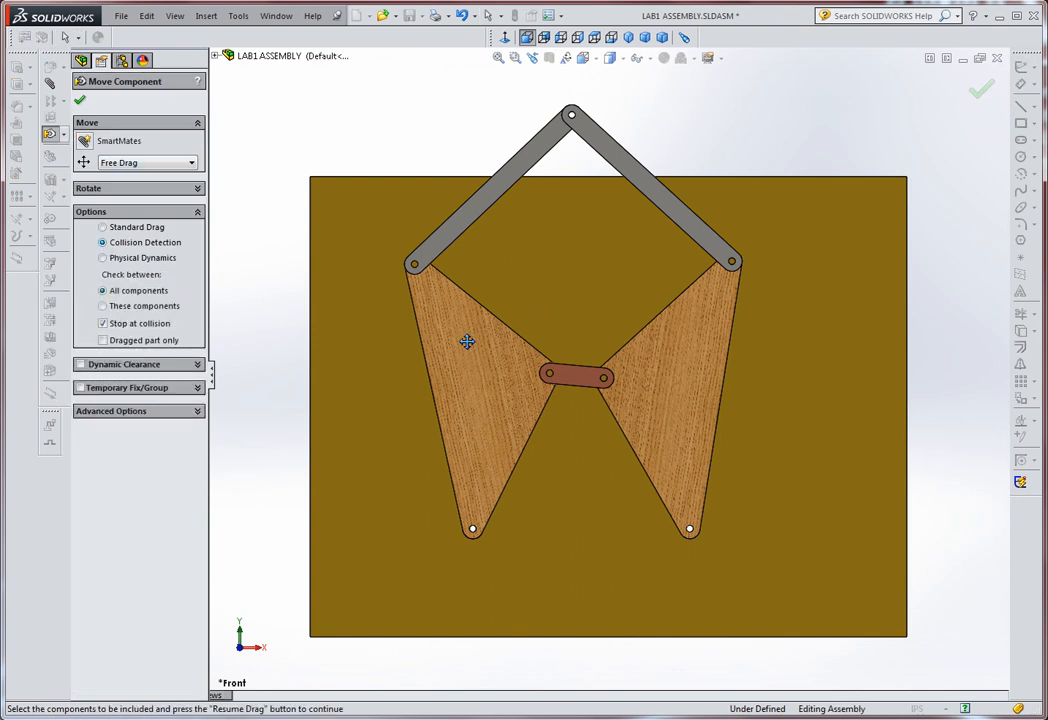
# Step: Swing both wooden ternary links through their range of motion to test for collisions, and finish moving components
pyautogui.moveTo(467, 342); pyautogui.dragTo(607, 431)
pyautogui.moveTo(608, 373); pyautogui.dragTo(691, 336)
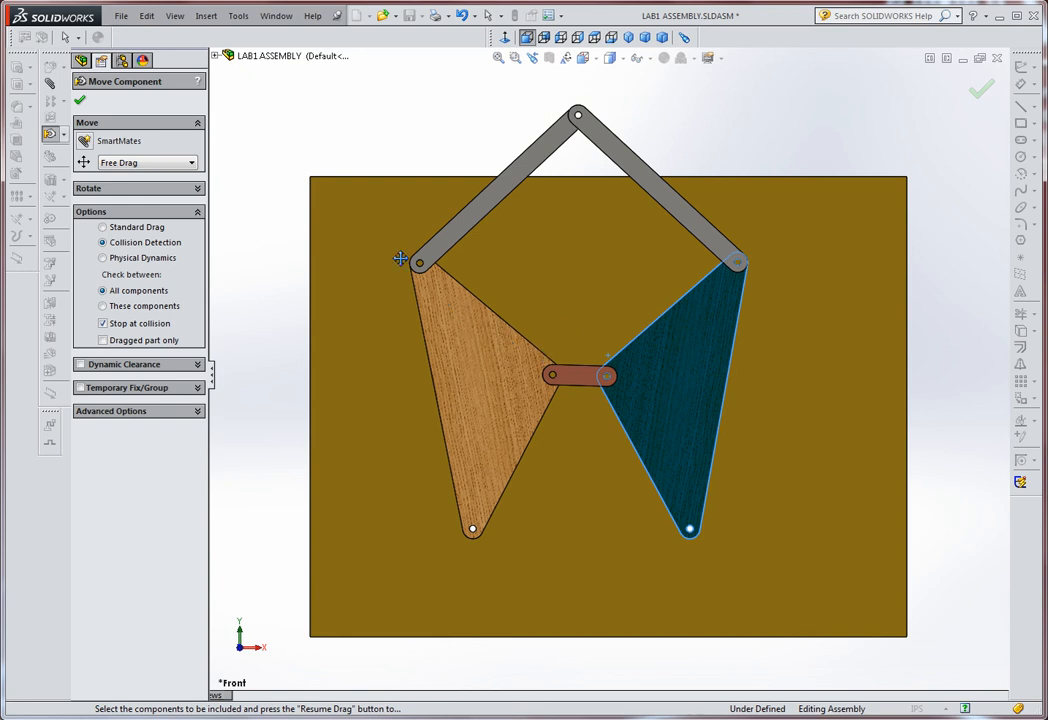
pyautogui.click(80, 102)
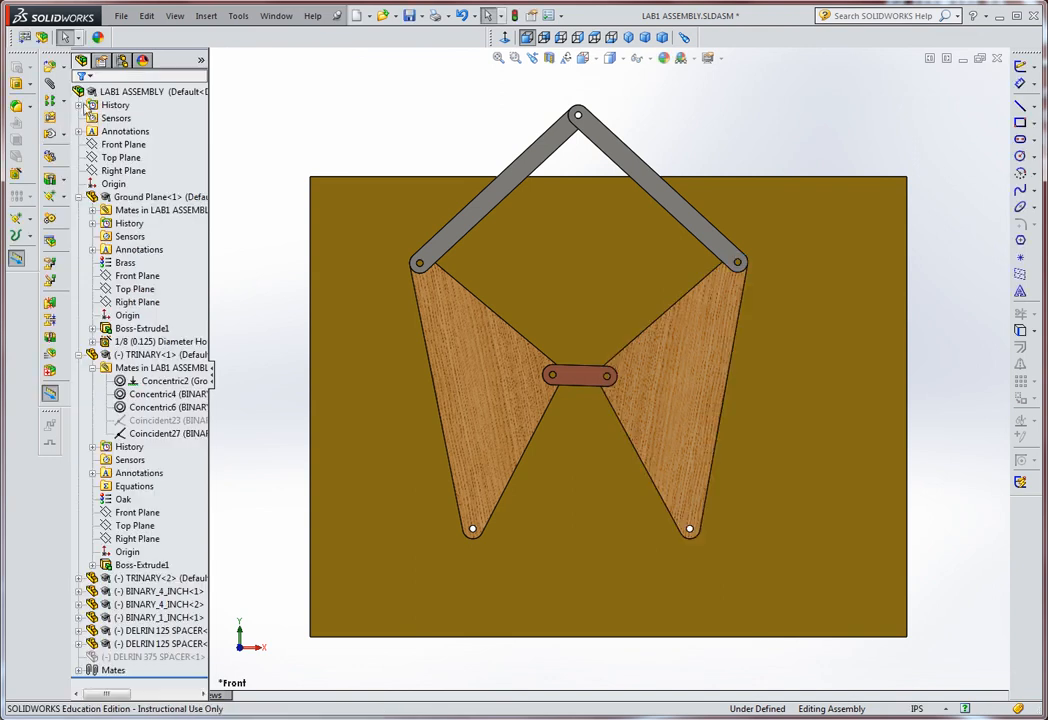